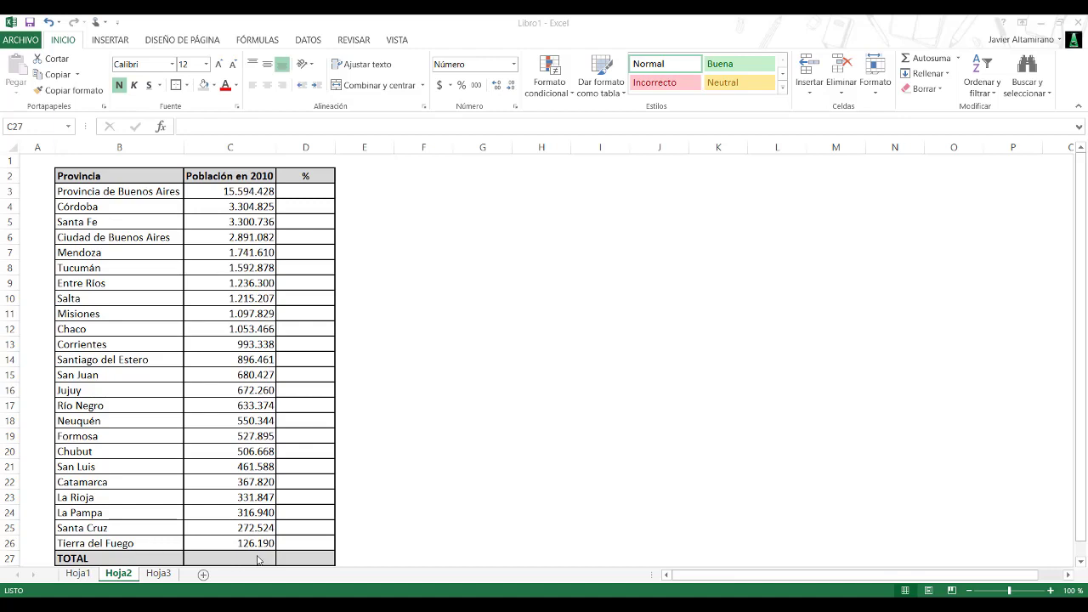
Total the 2010 population of all provinces in C27 with a sum of C3:C26
left_click(256, 557)
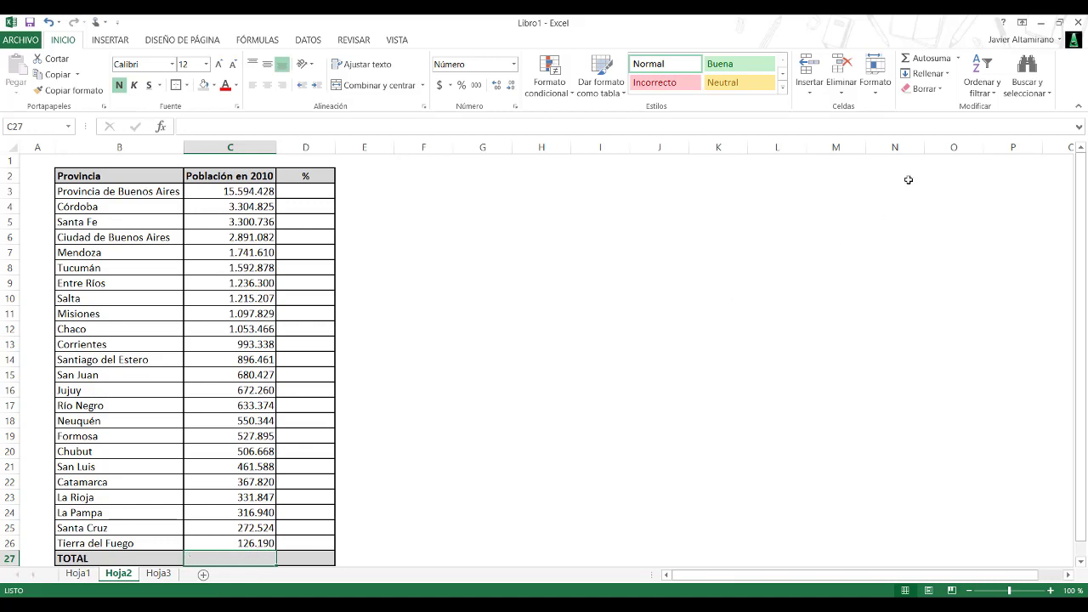
left_click(933, 58)
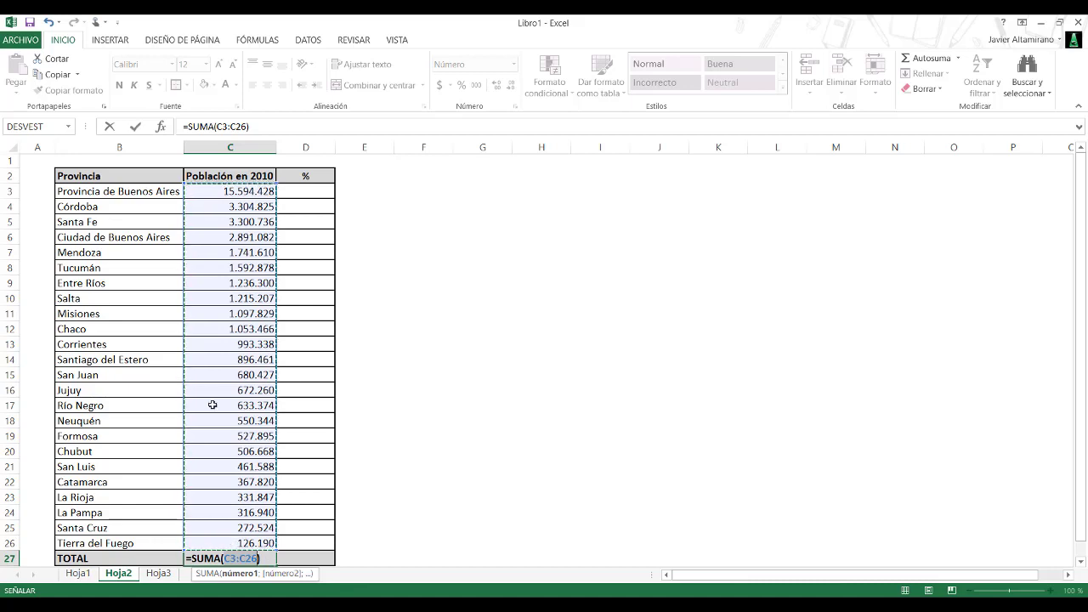
left_click(137, 127)
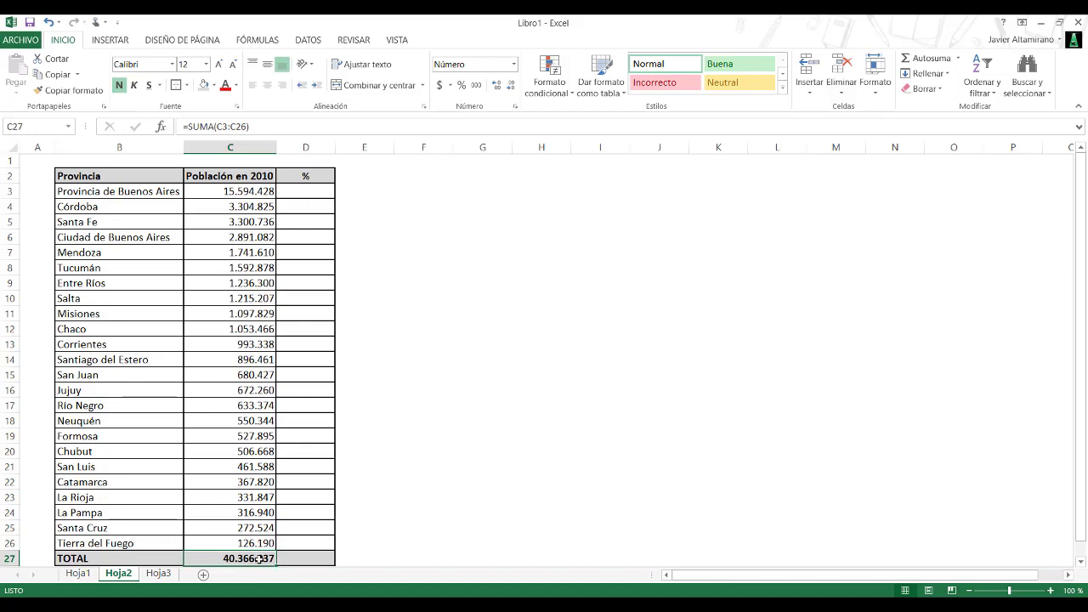
left_click(289, 558)
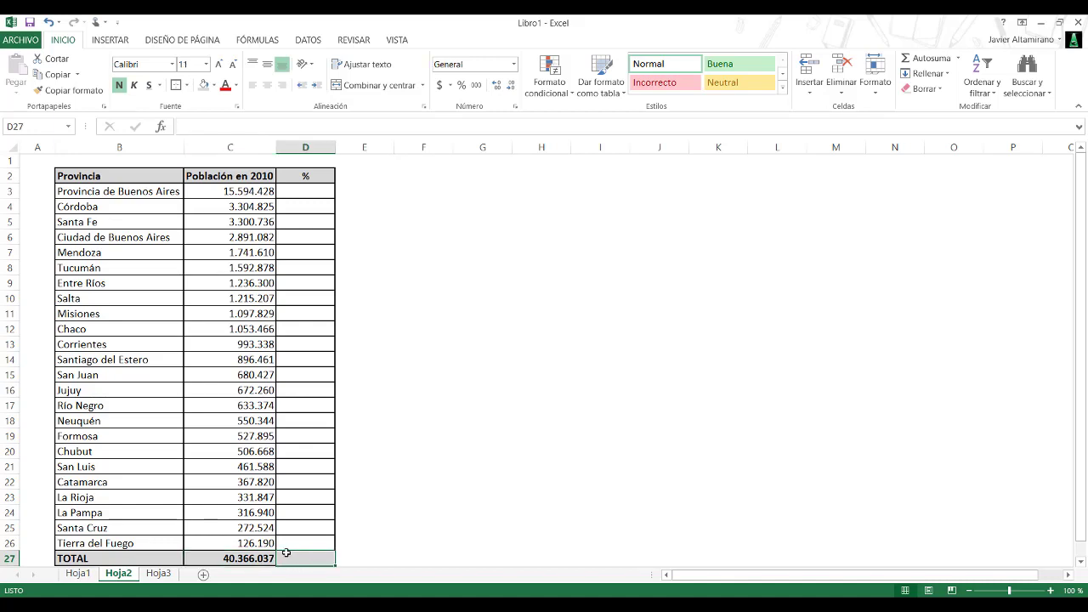
type("100")
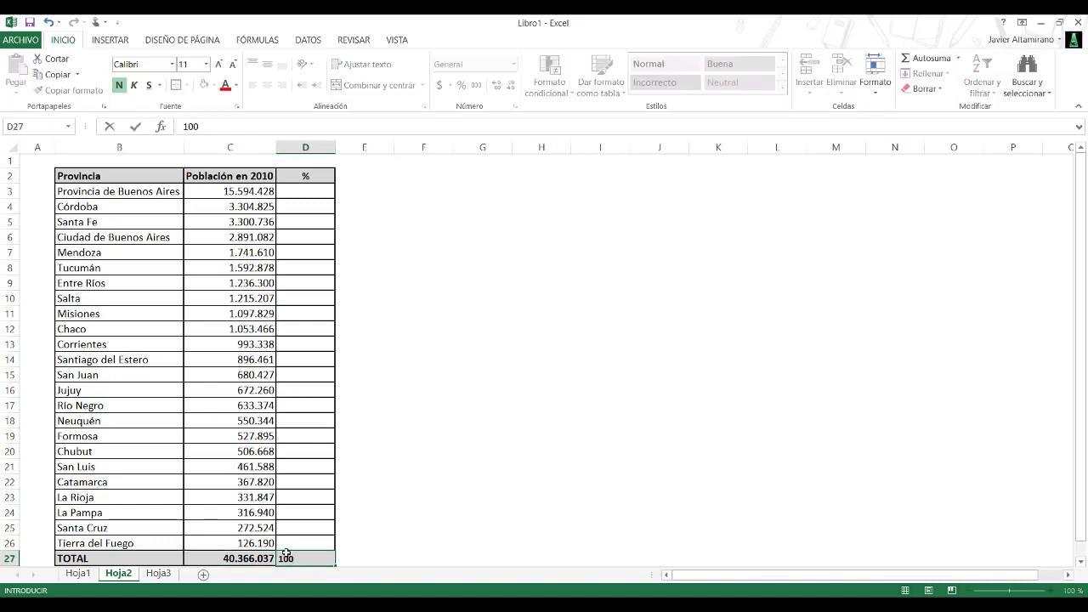
key("BackSpace")
key("BackSpace")
left_click(357, 549)
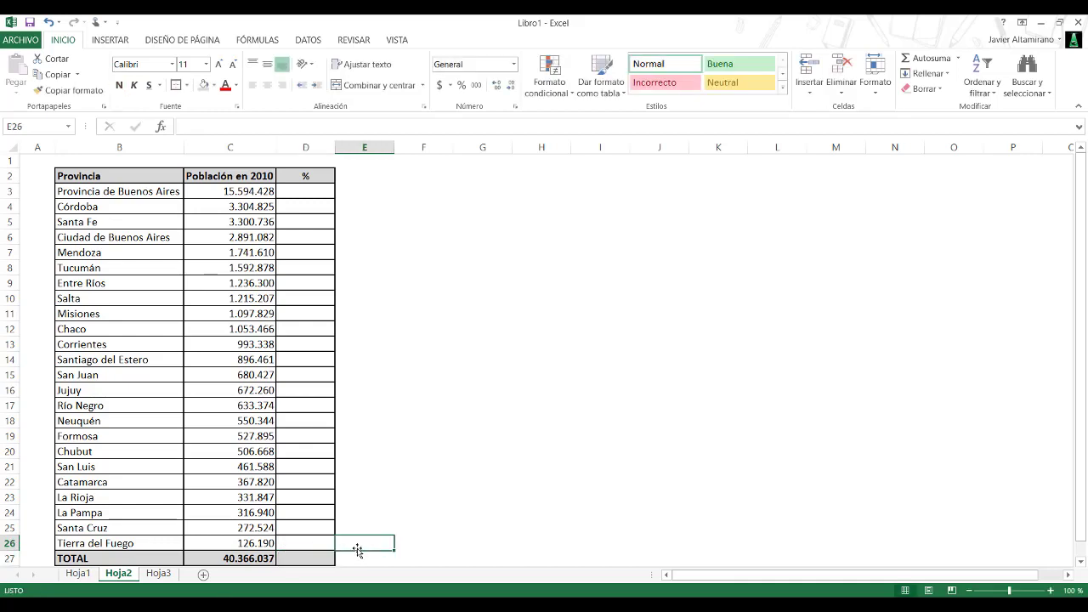
Calculate the percentage for Provincia de Buenos Aires in D3 with the formula =C3/C27*100
left_click(246, 191)
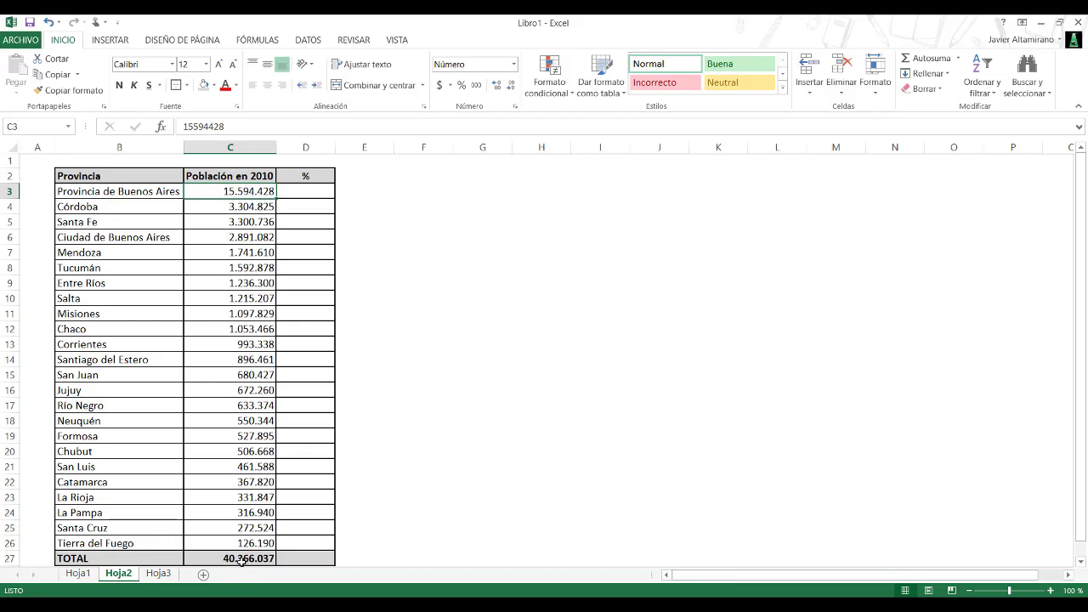
left_click(292, 192)
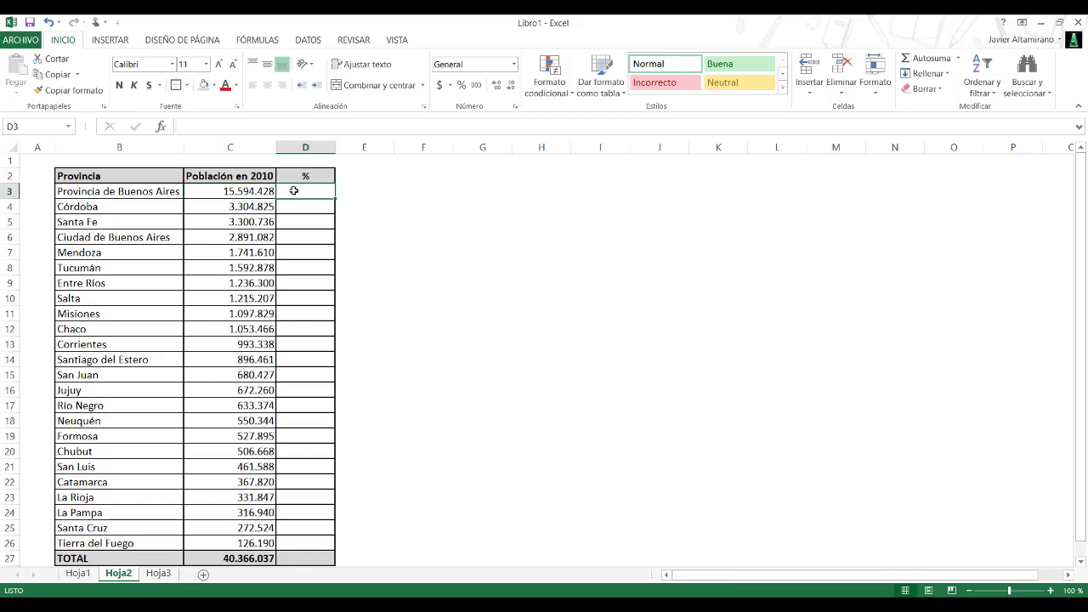
type("=")
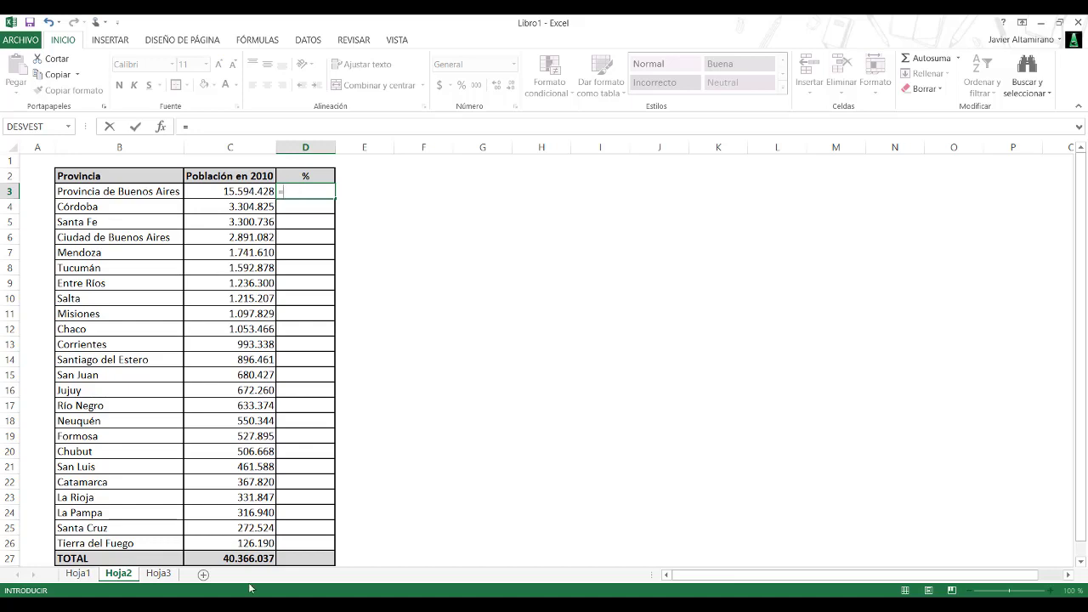
left_click(233, 192)
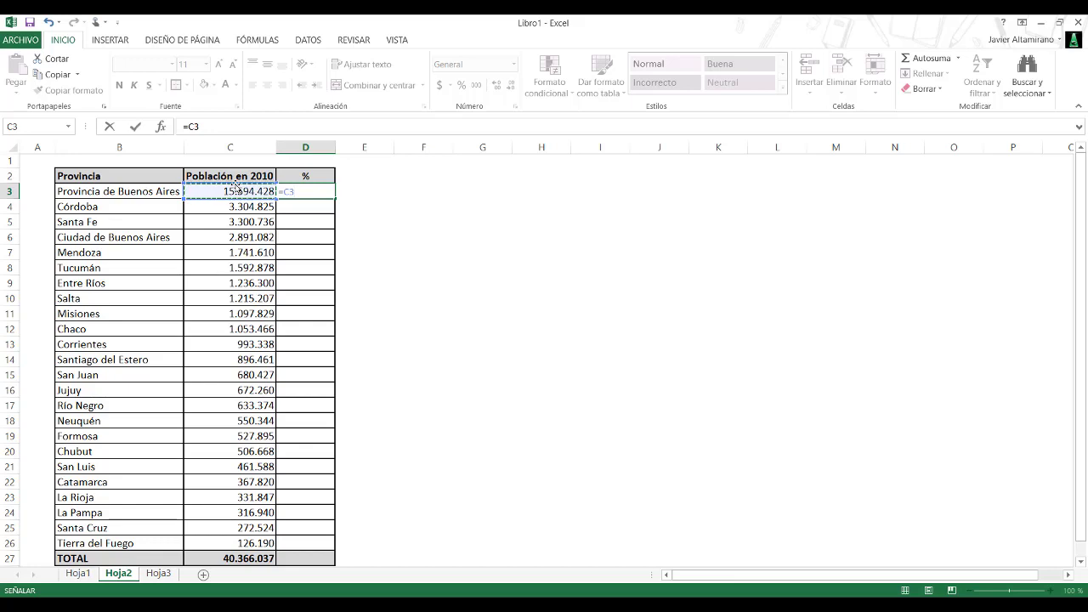
type("/")
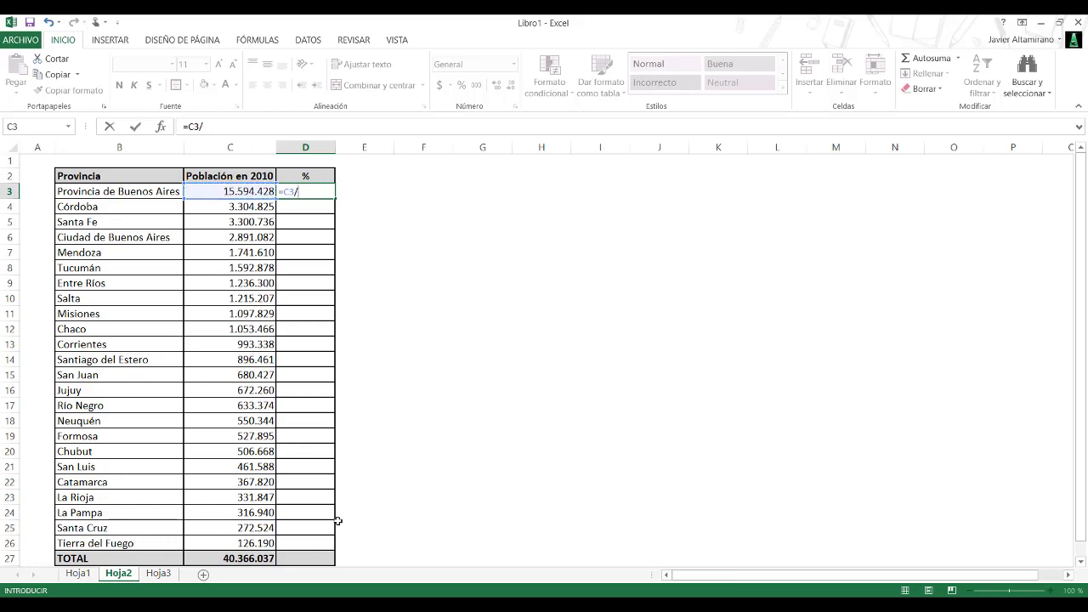
left_click(246, 558)
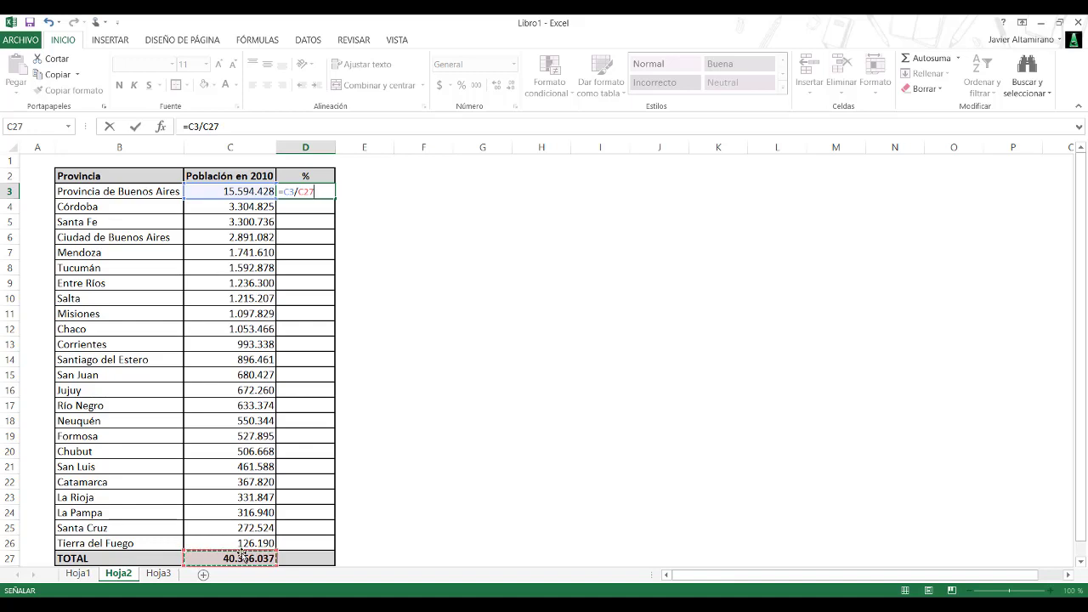
type("*100")
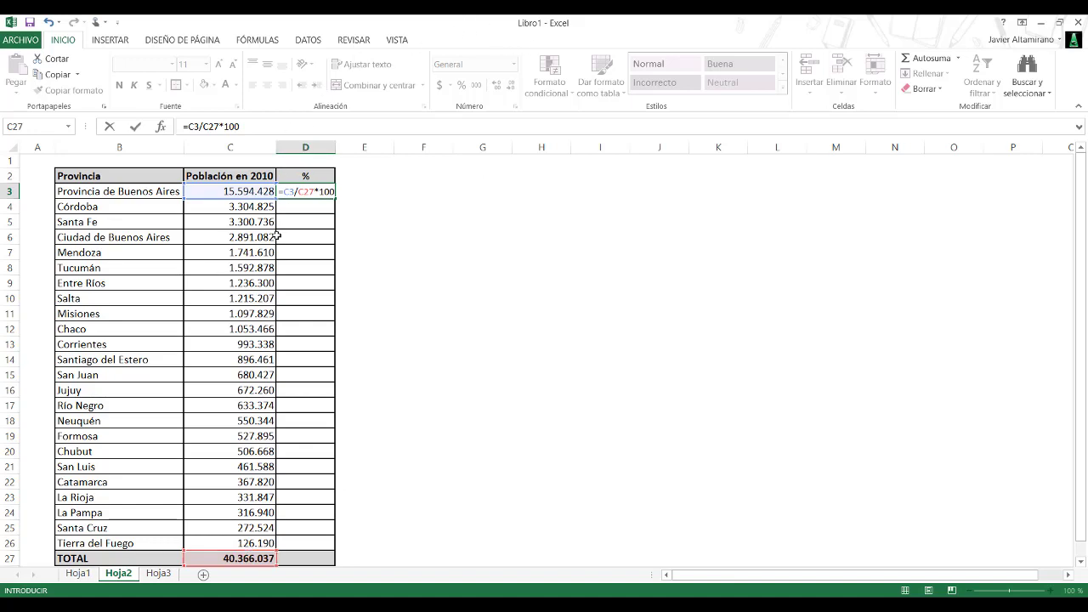
left_click(138, 129)
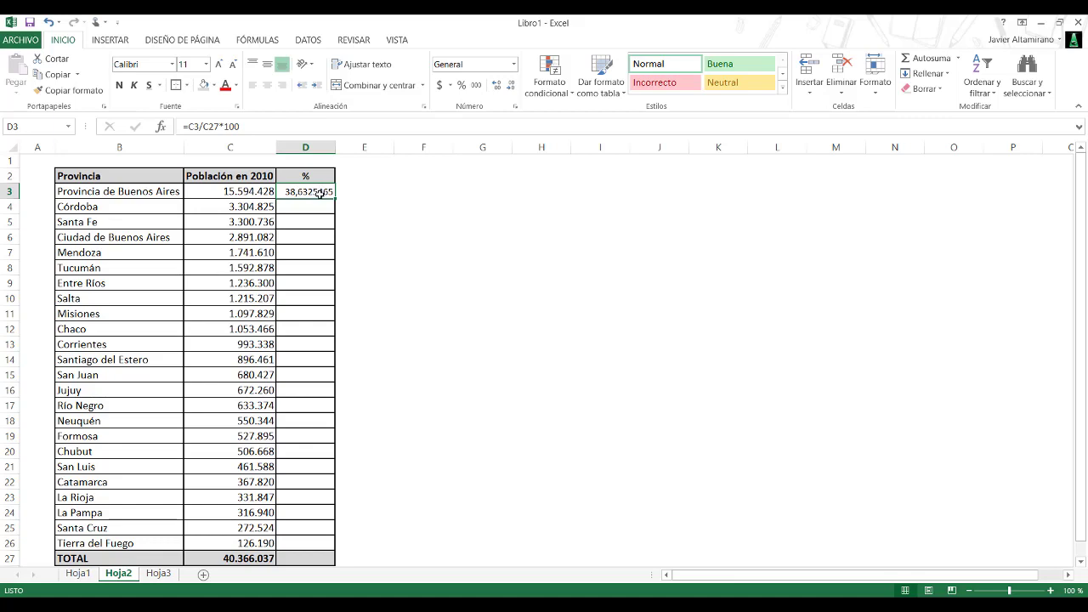
Reduce the displayed precision of the percentage in D3 to two decimal places
left_click(511, 86)
left_click(511, 87)
left_click(511, 87)
left_click(511, 87)
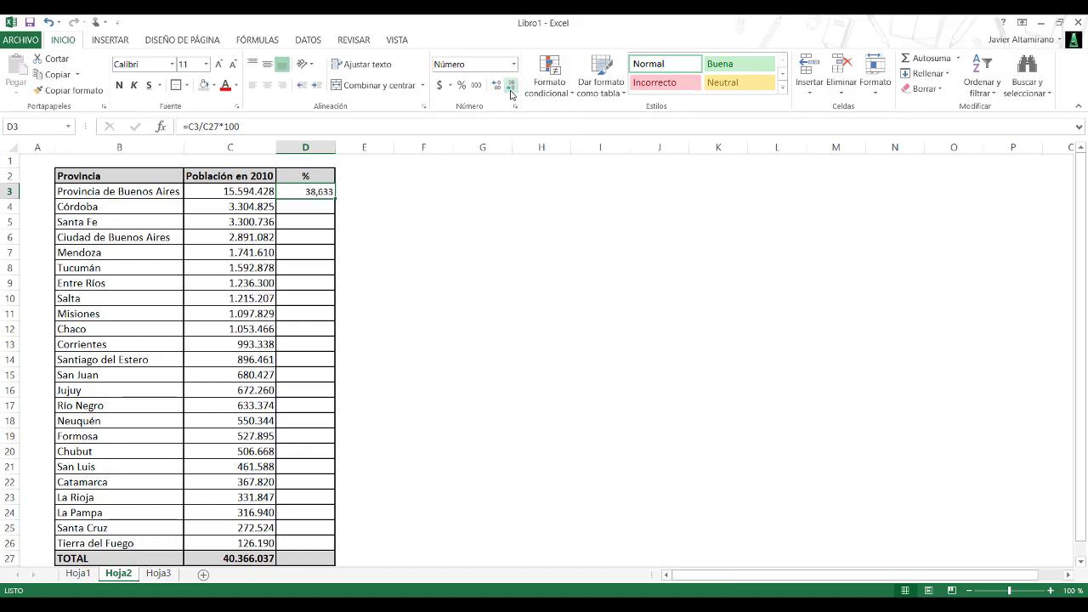
left_click(511, 88)
Calculate the percentage for Córdoba in D4 with the formula =C4/C27*100
left_click(305, 206)
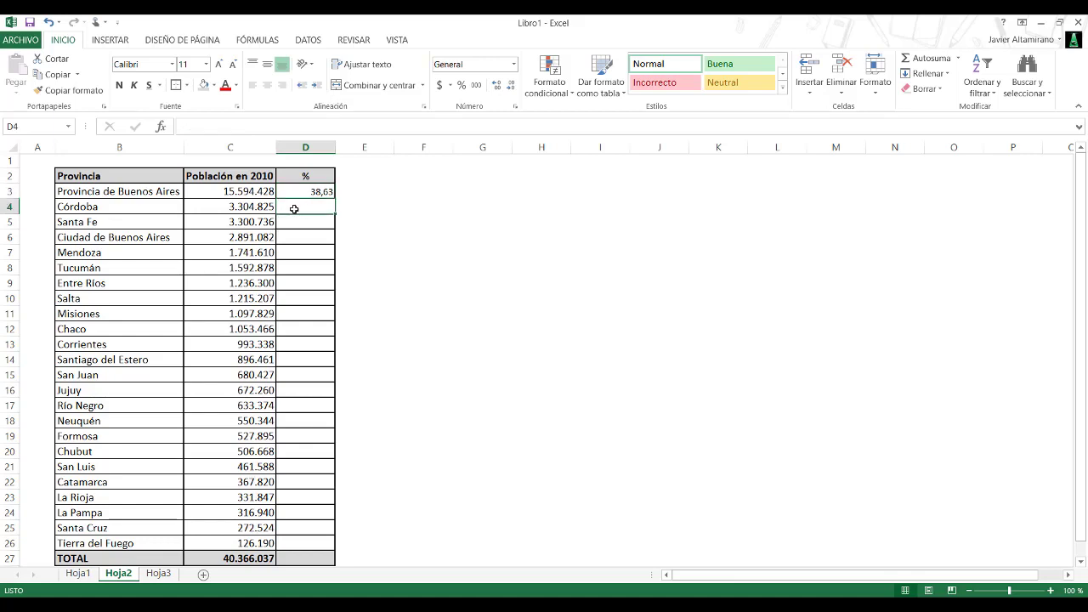
type("=")
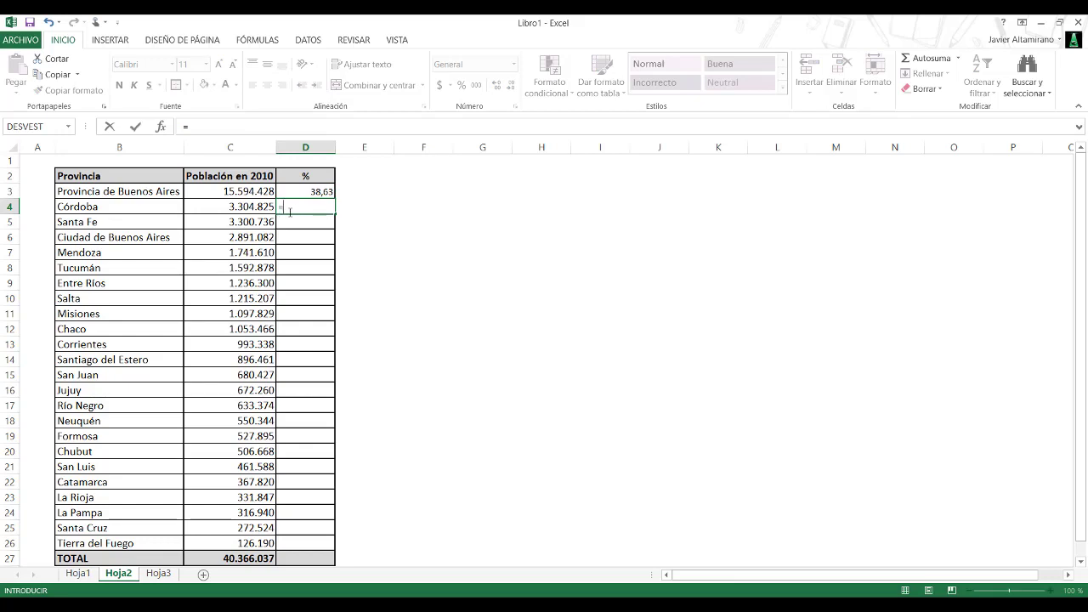
left_click(255, 207)
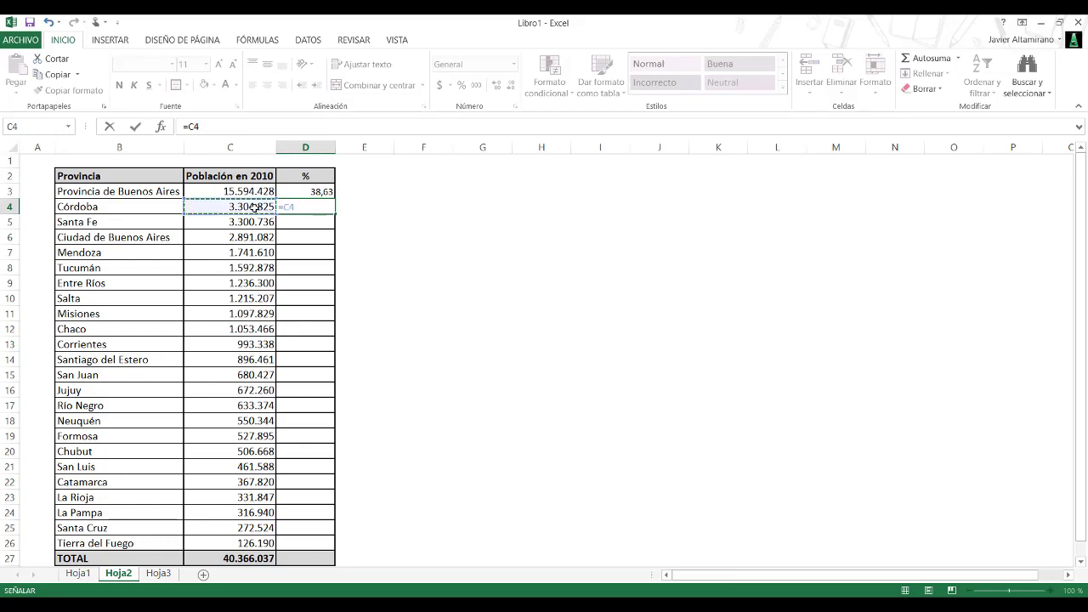
type("/")
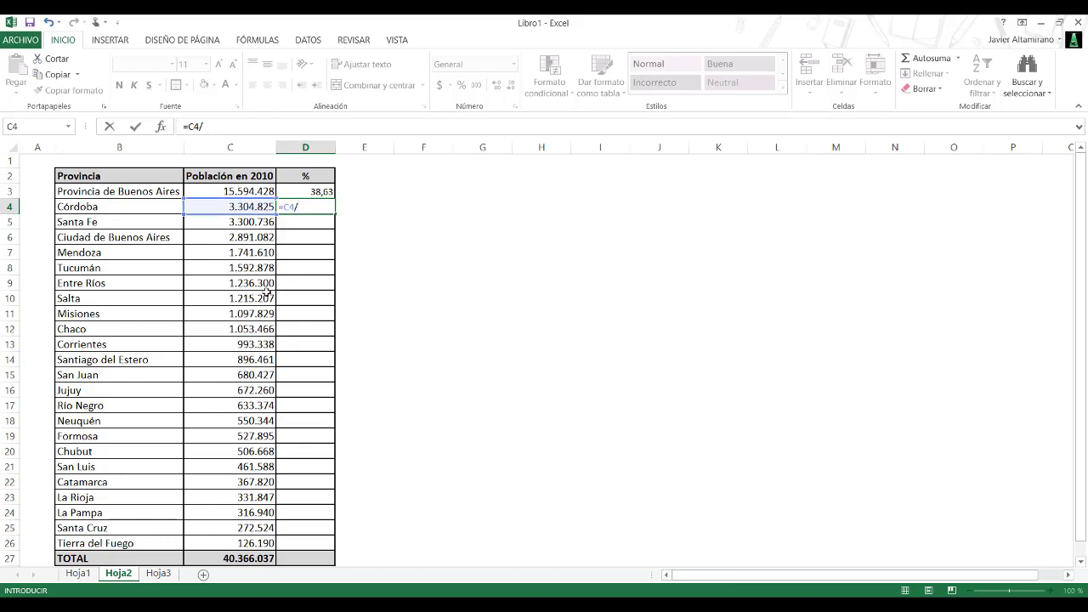
left_click(237, 558)
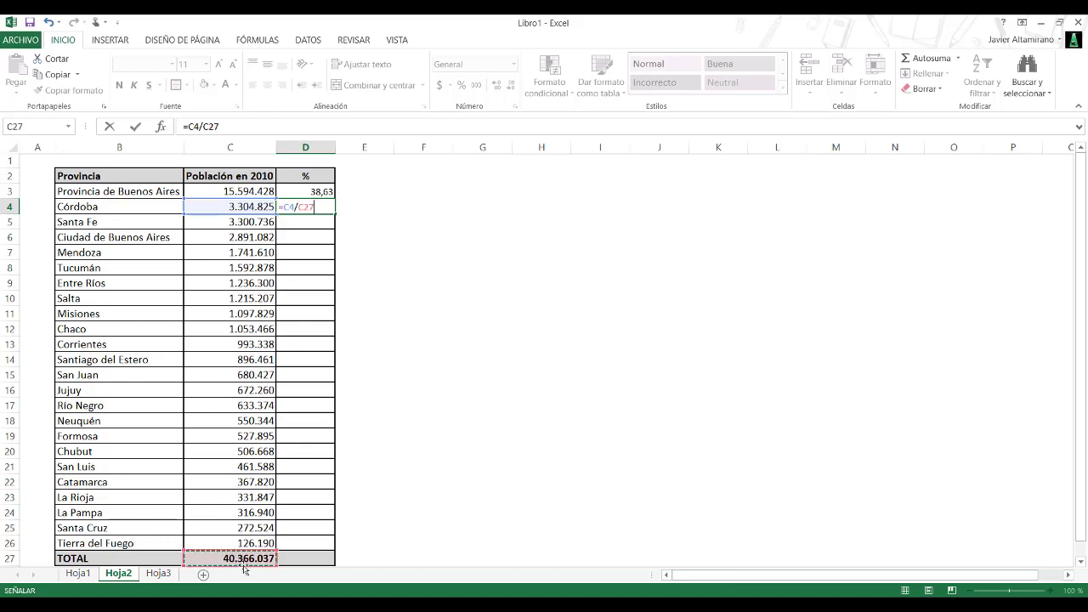
type("*1")
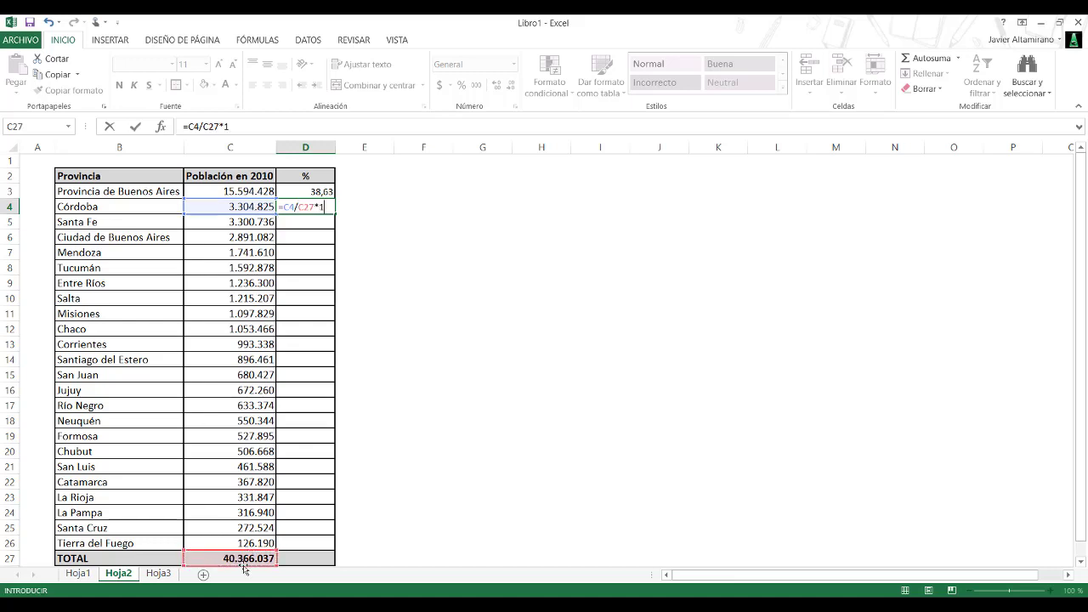
type("00")
key("Return")
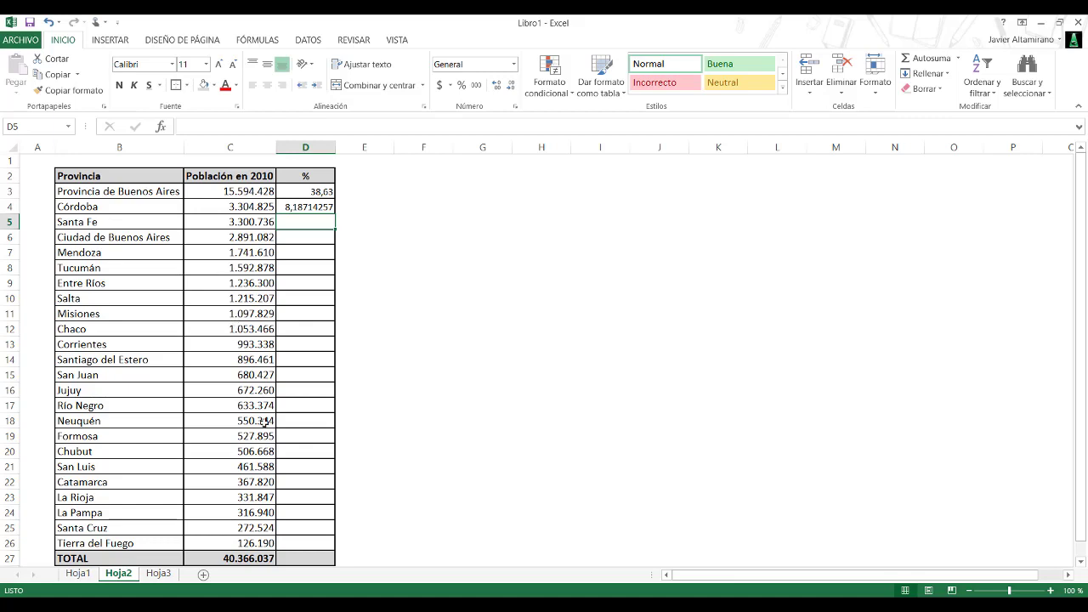
Fill the percentage formula from D3 down through D13, the Corrientes row
left_click(312, 191)
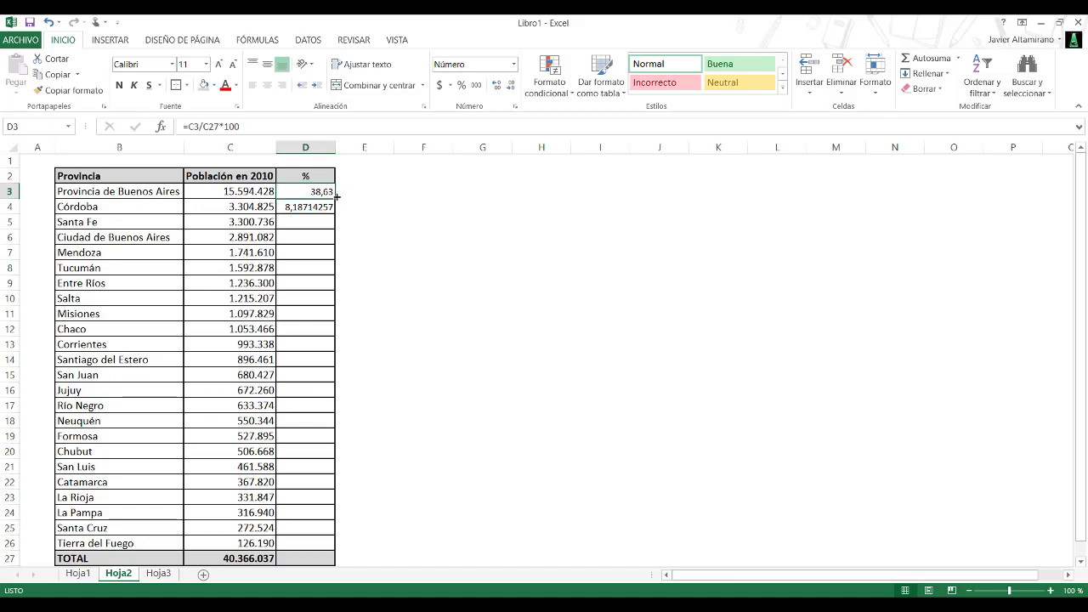
left_click_drag(336, 196, 337, 347)
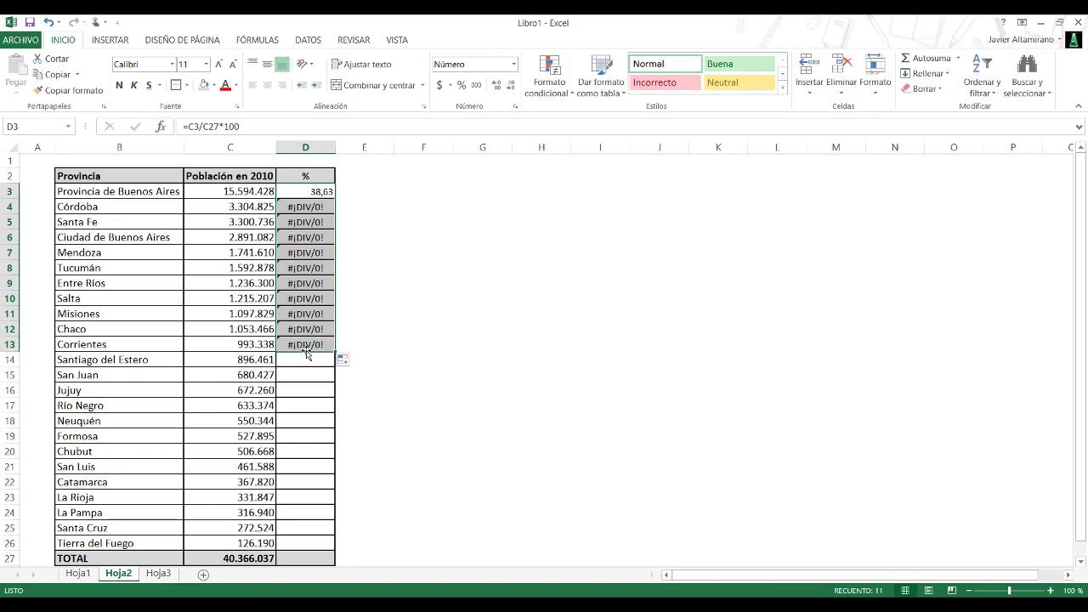
Examine which cells the copied percentage formulas in D4 and D11 use as divisor, below the table's total row
left_click(311, 205)
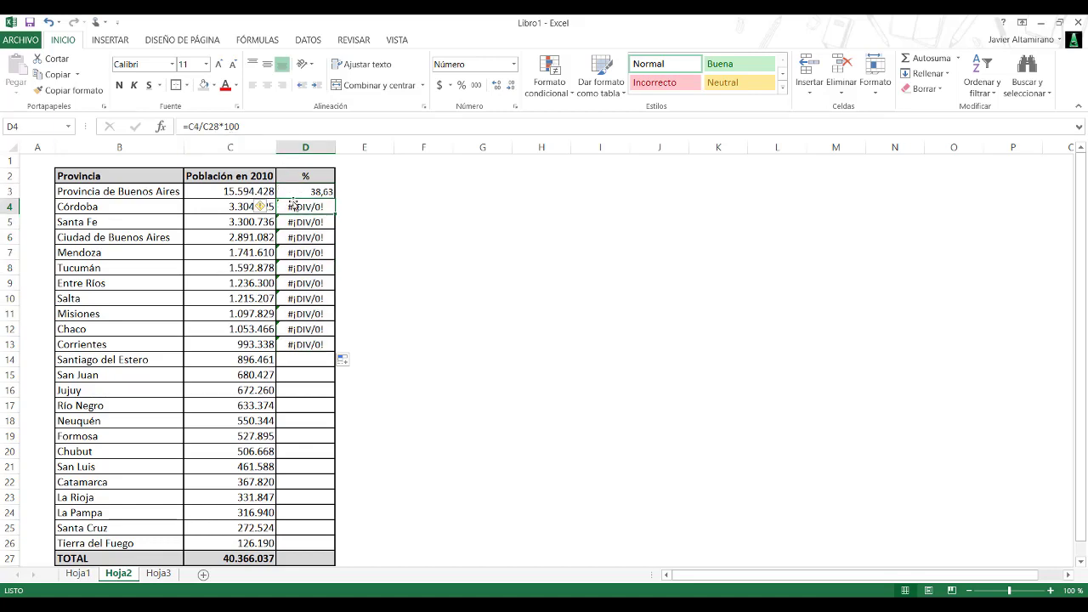
left_click(222, 127)
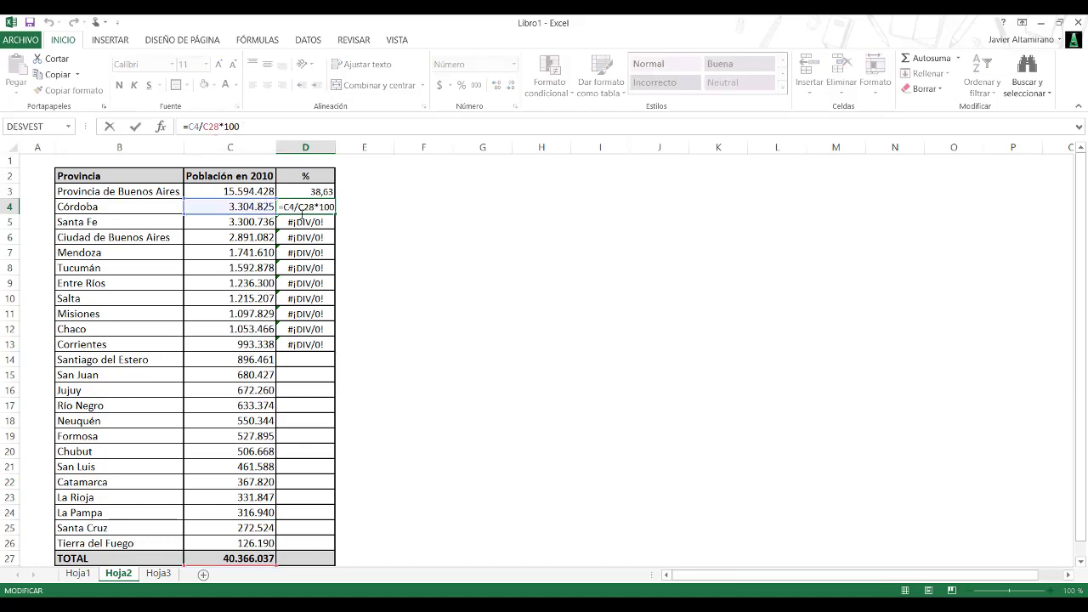
scroll(363, 255, "down", 1)
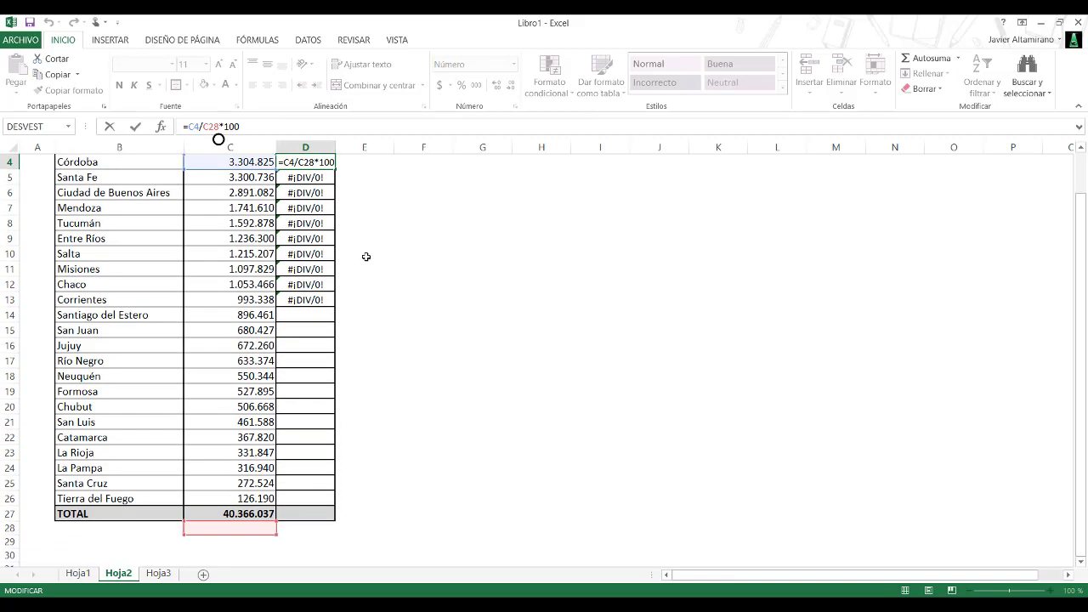
scroll(366, 255, "up", 1)
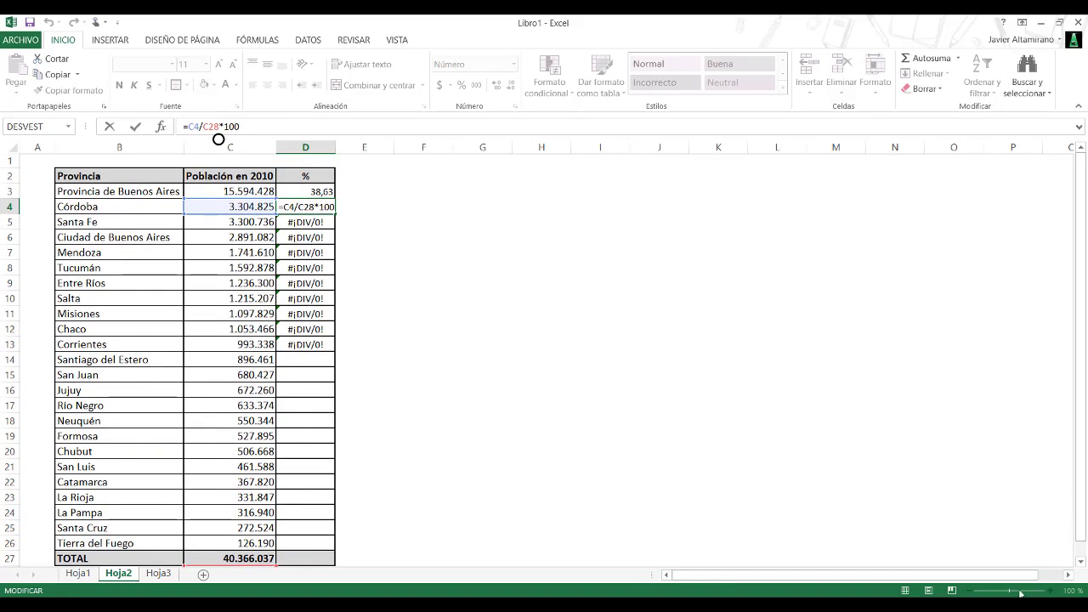
scroll(612, 382, "down", 1)
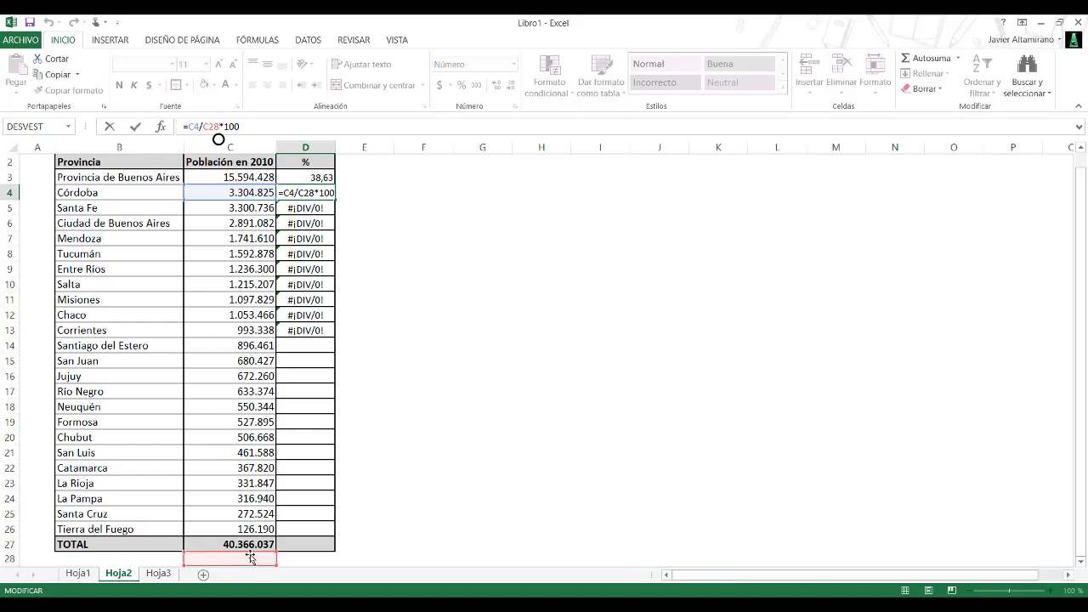
left_click(110, 129)
left_click(316, 305)
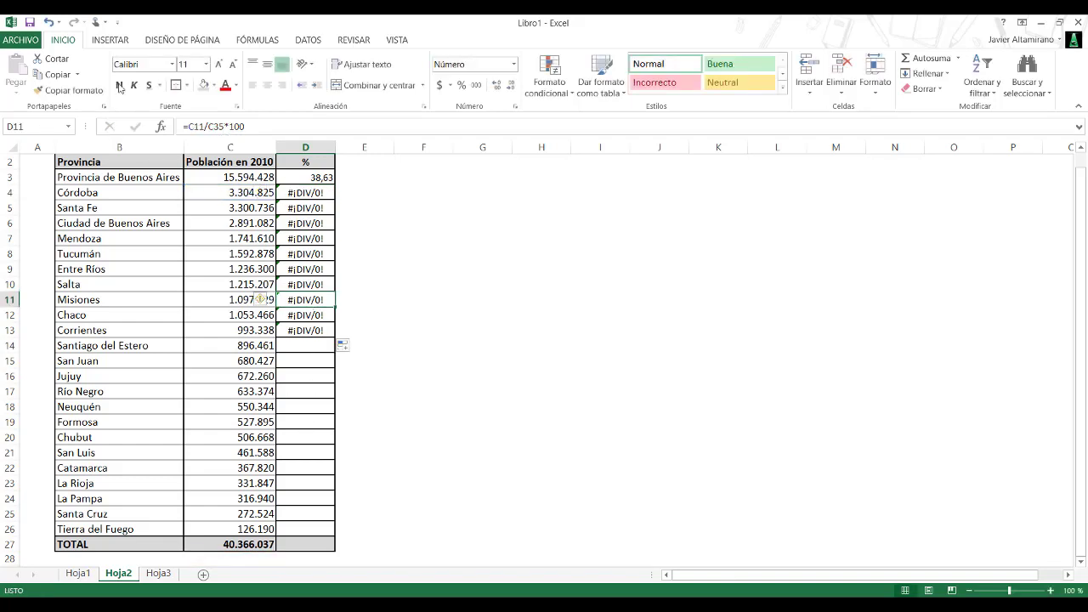
left_click(218, 128)
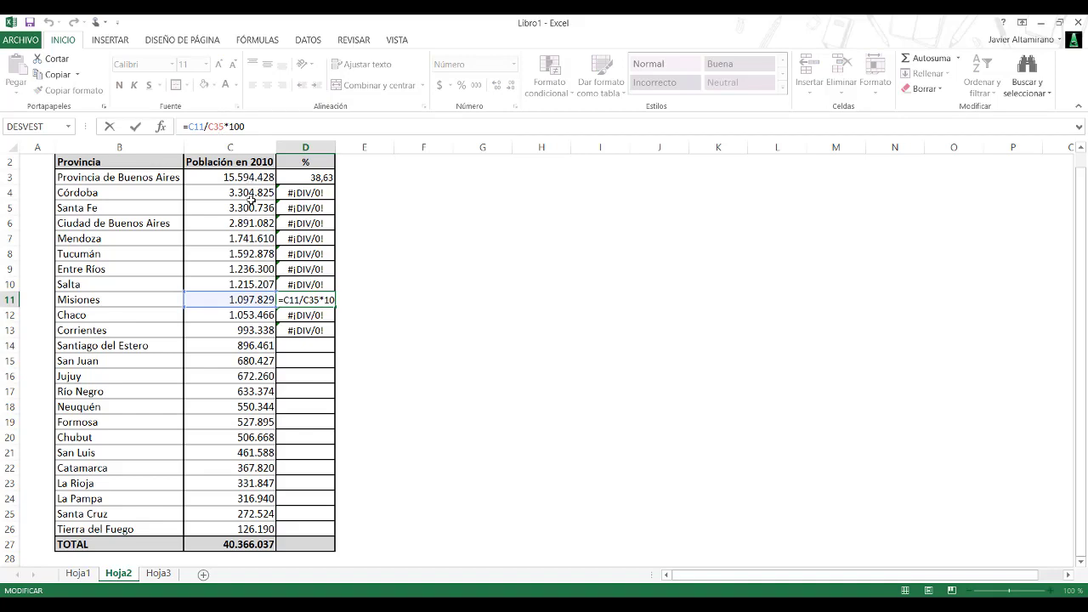
scroll(254, 221, "down", 1)
scroll(252, 268, "down", 2)
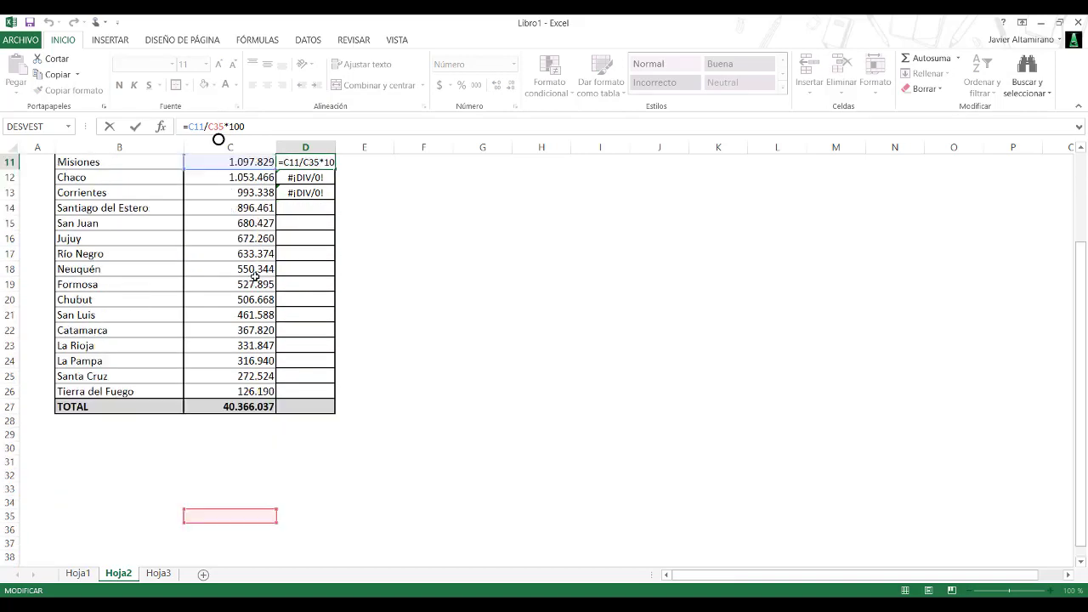
scroll(255, 277, "down", 2)
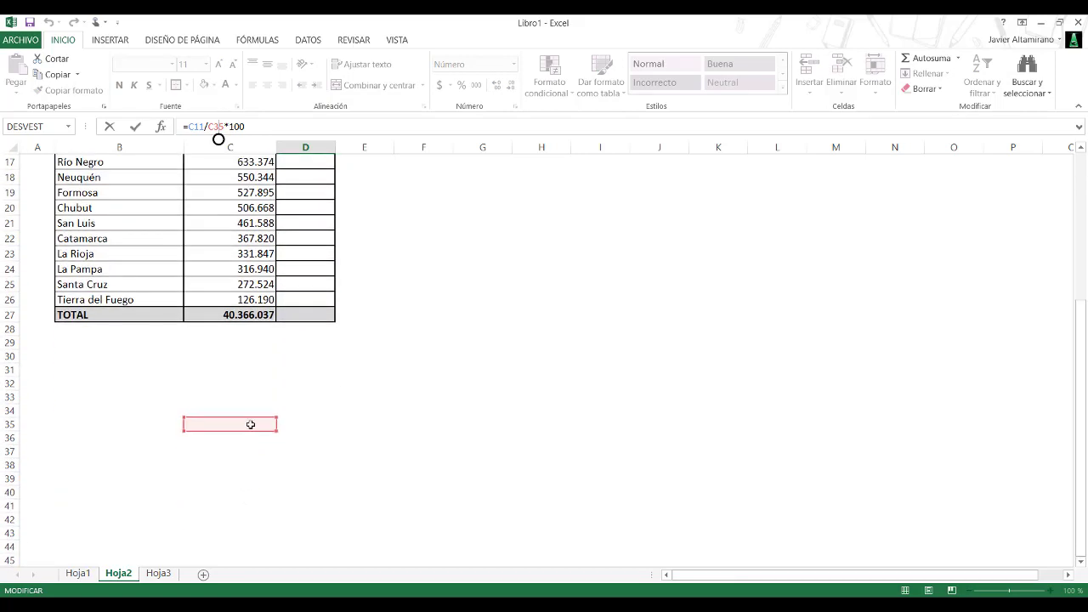
scroll(253, 424, "up", 5)
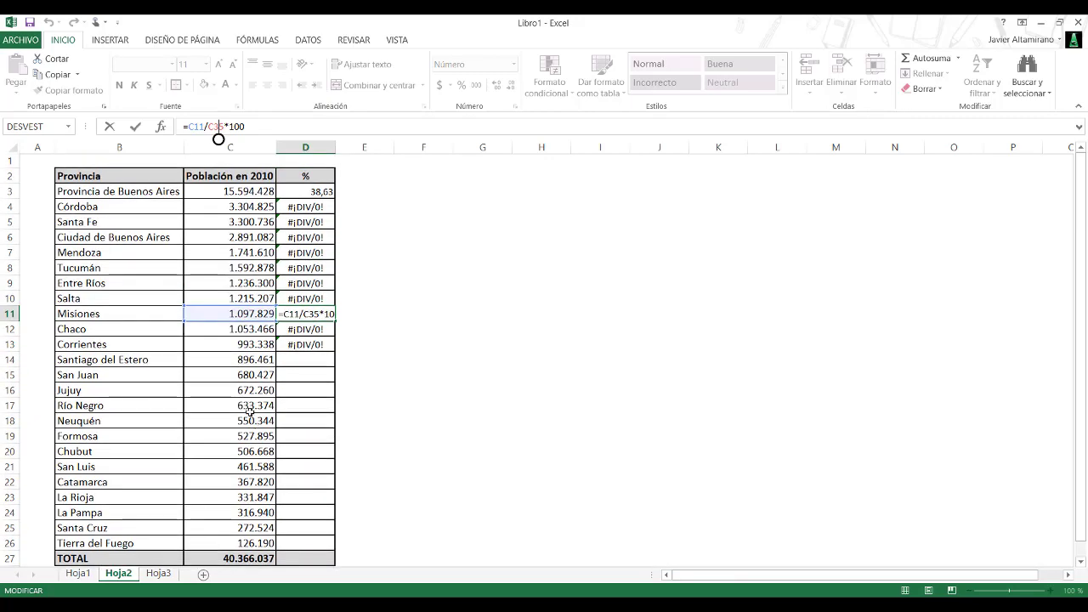
Make the divisor in the D3 percentage formula an absolute reference, so it reads =C3/$C$27*100
left_click(325, 193)
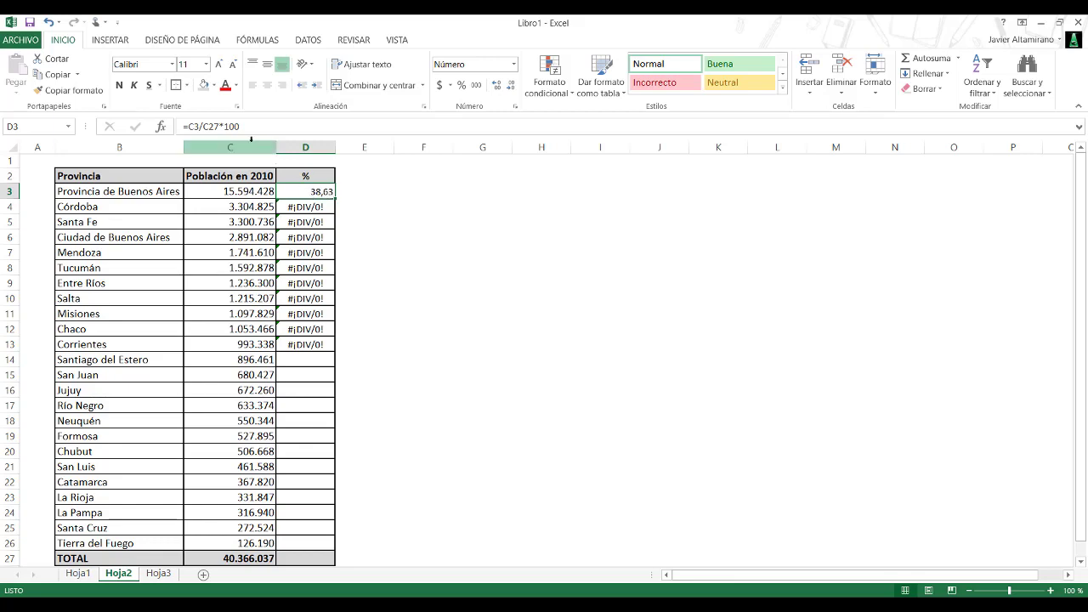
left_click(214, 126)
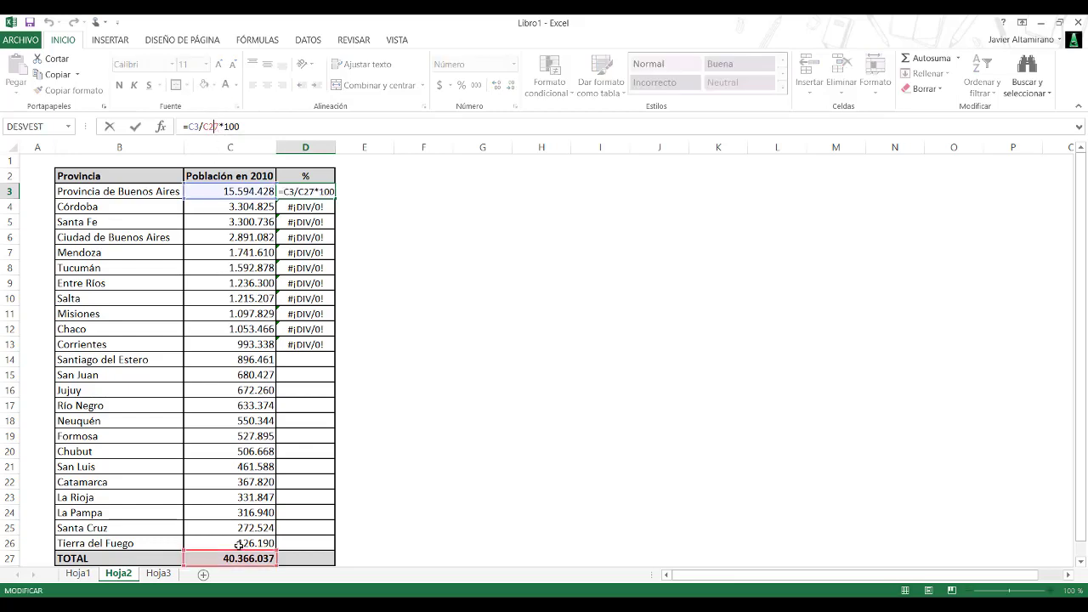
left_click(206, 126)
type("$")
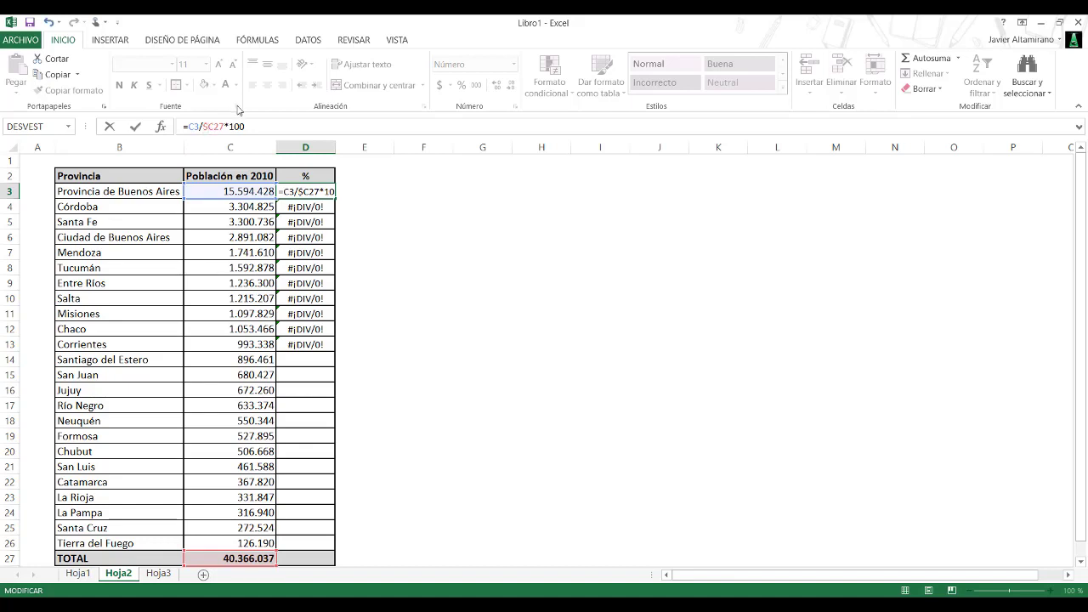
key("Right")
type("$")
left_click(135, 126)
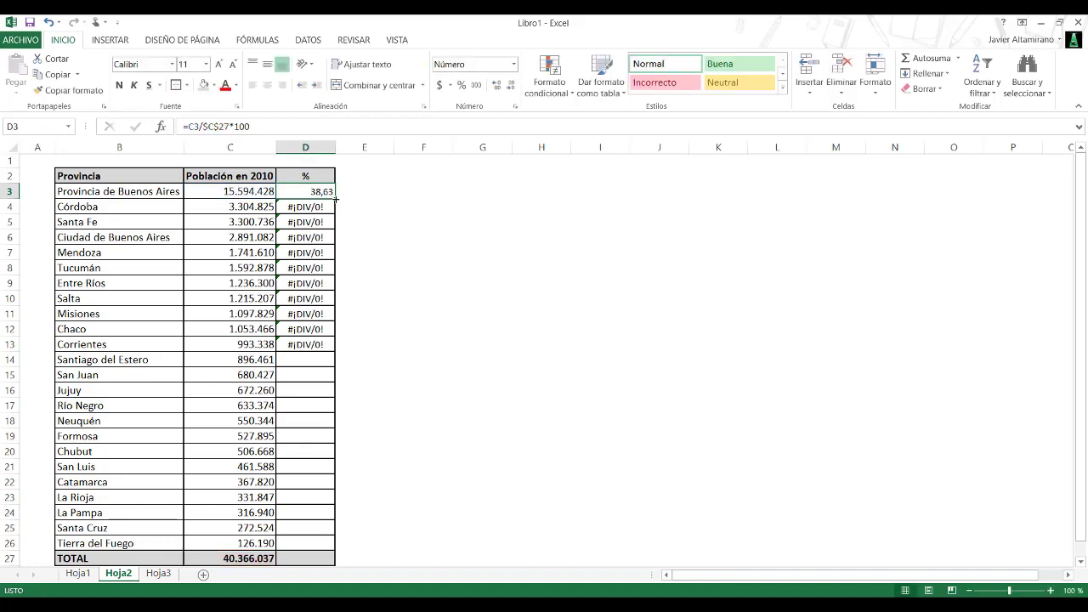
Fill the percentage formula from D3 down through D26, the Tierra del Fuego row
left_click_drag(336, 198, 335, 551)
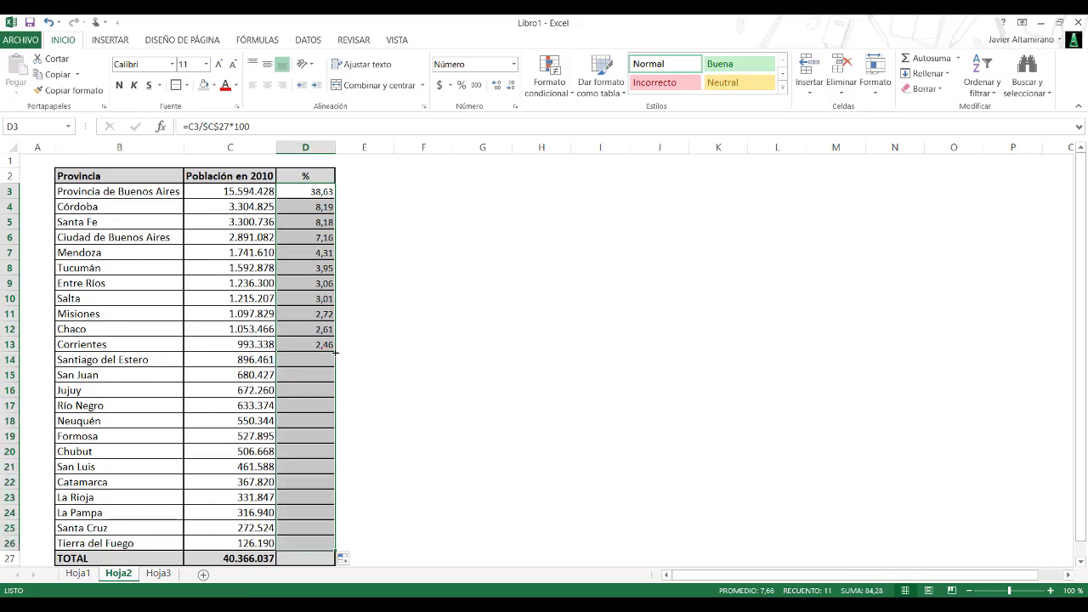
left_click(397, 356)
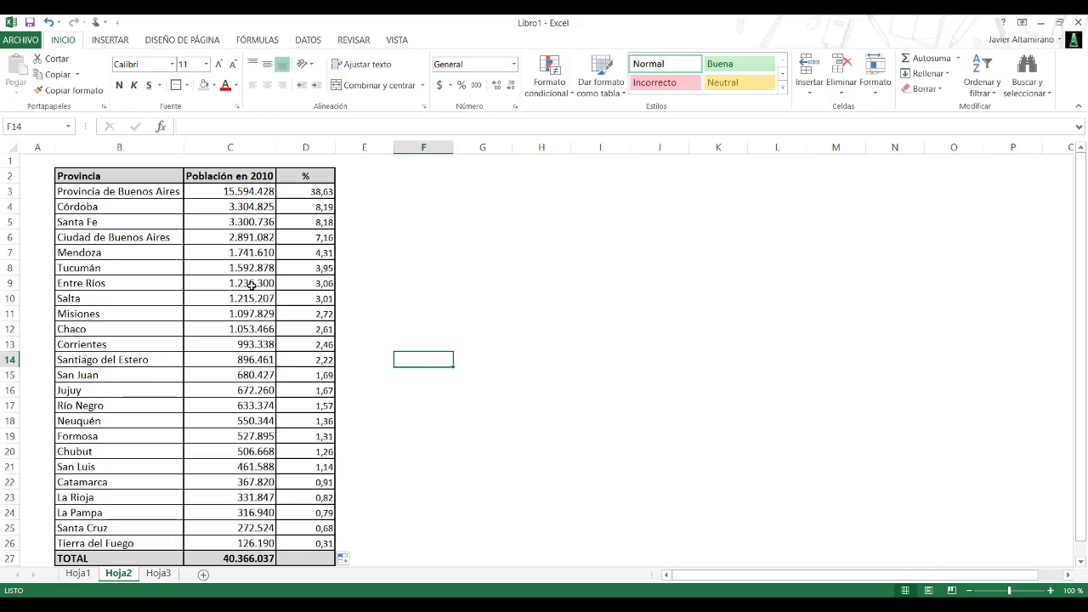
scroll(362, 370, "down", 1)
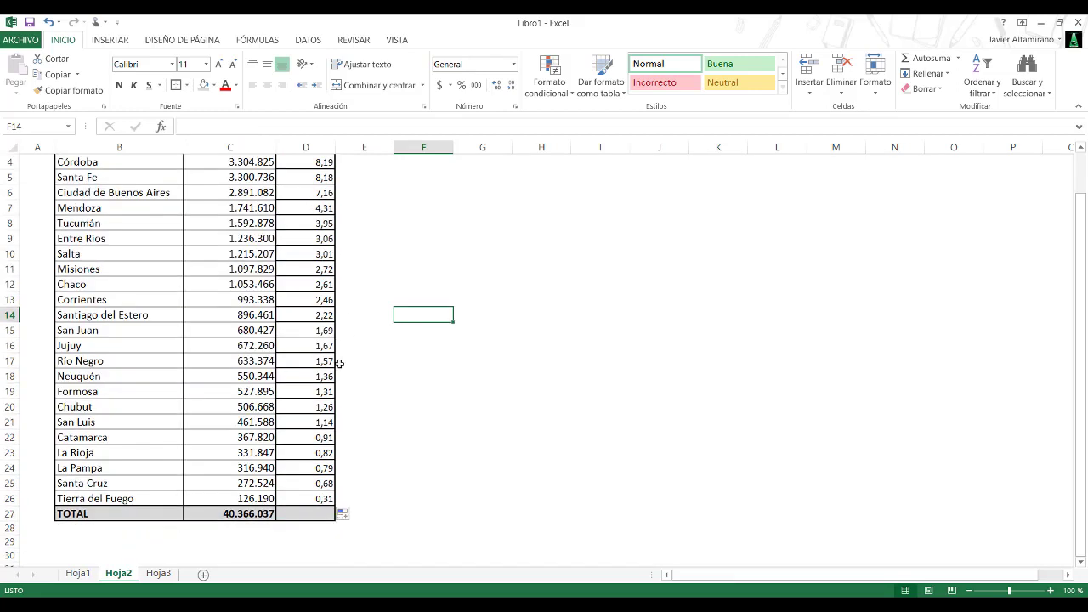
scroll(329, 348, "up", 1)
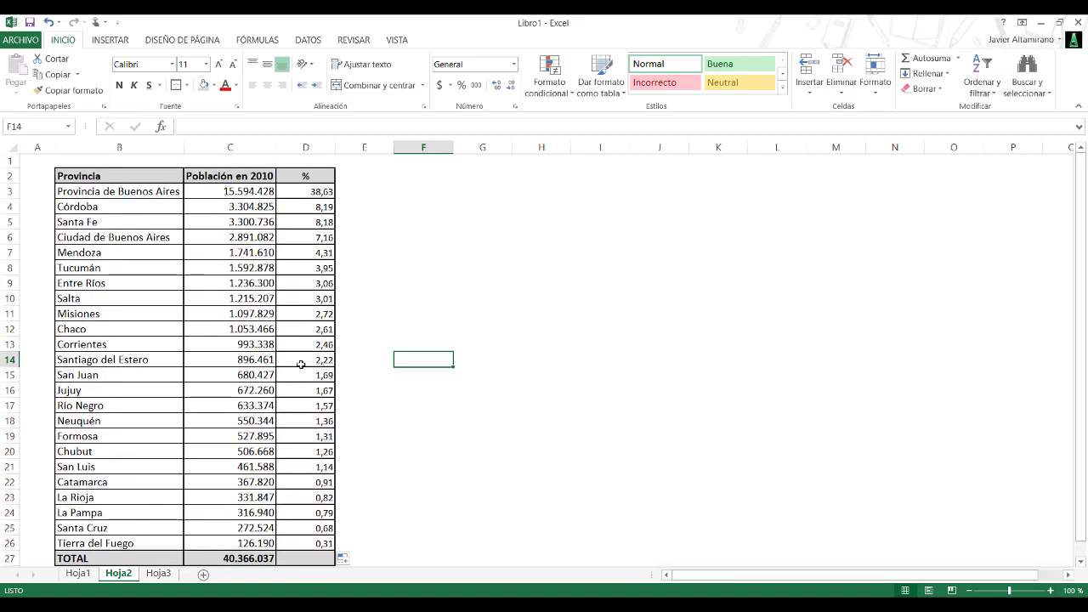
Total the percentages in D27 of the TOTAL row with =SUMA(D3:D26)
left_click(317, 557)
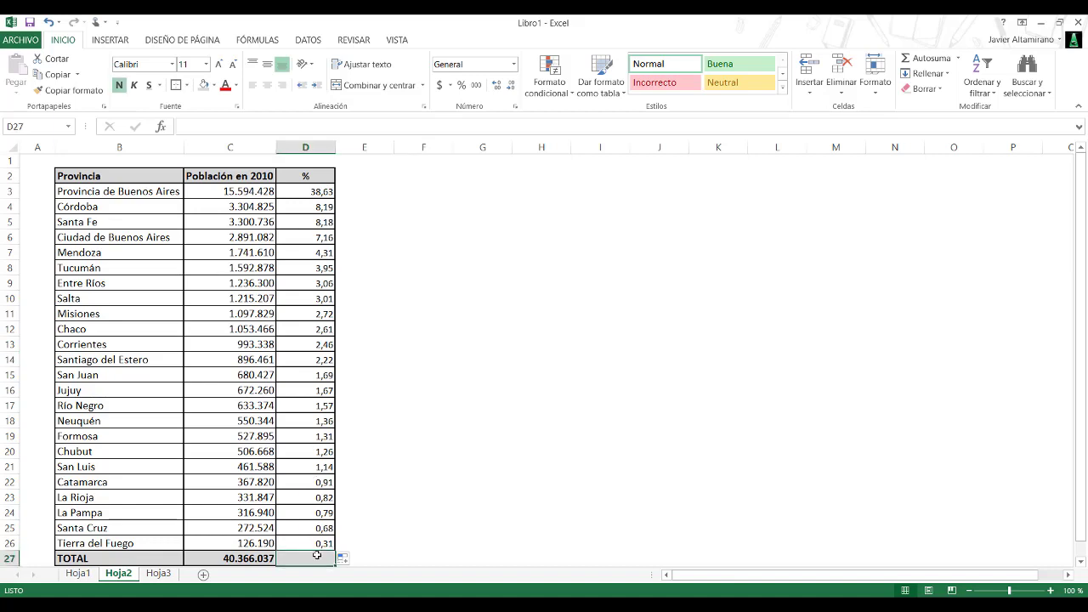
left_click(930, 59)
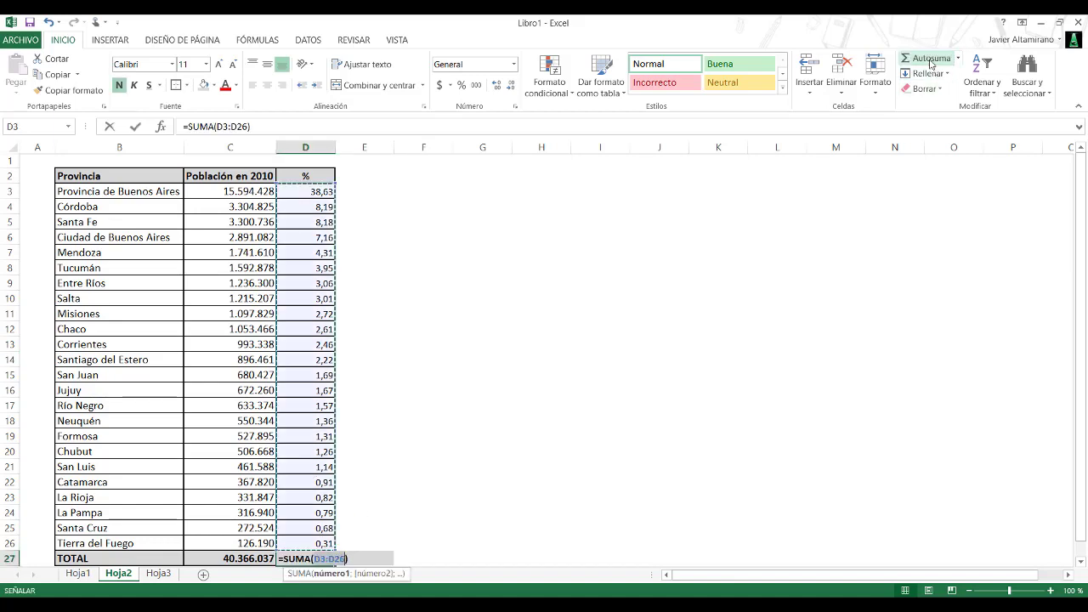
left_click(137, 126)
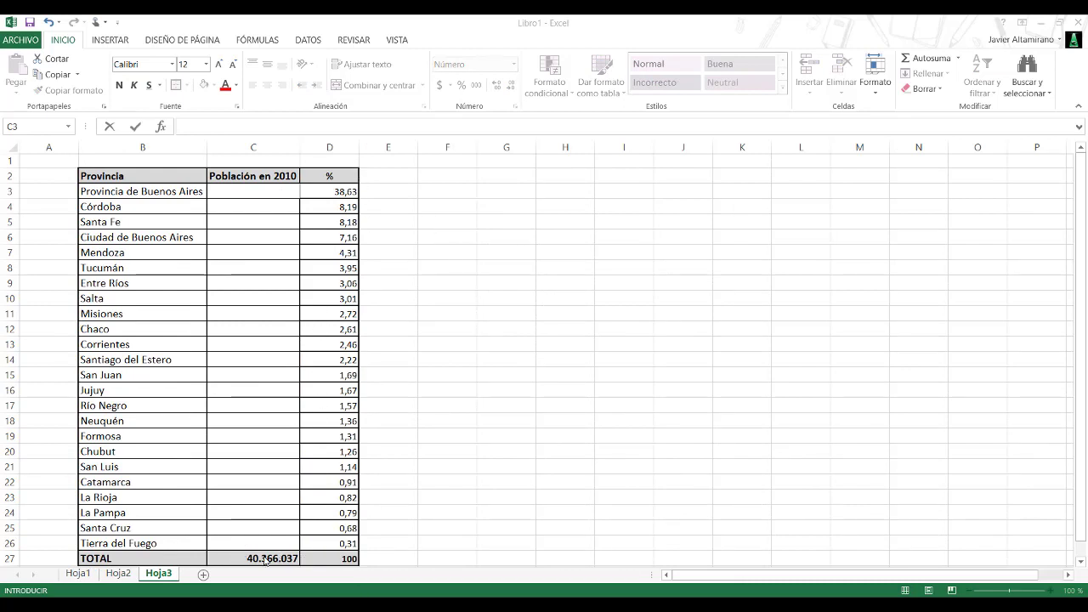
Enter the formula =D3*C27/100 in C3 of Hoja3 to calculate the population of Provincia de Buenos Aires
left_click(277, 190)
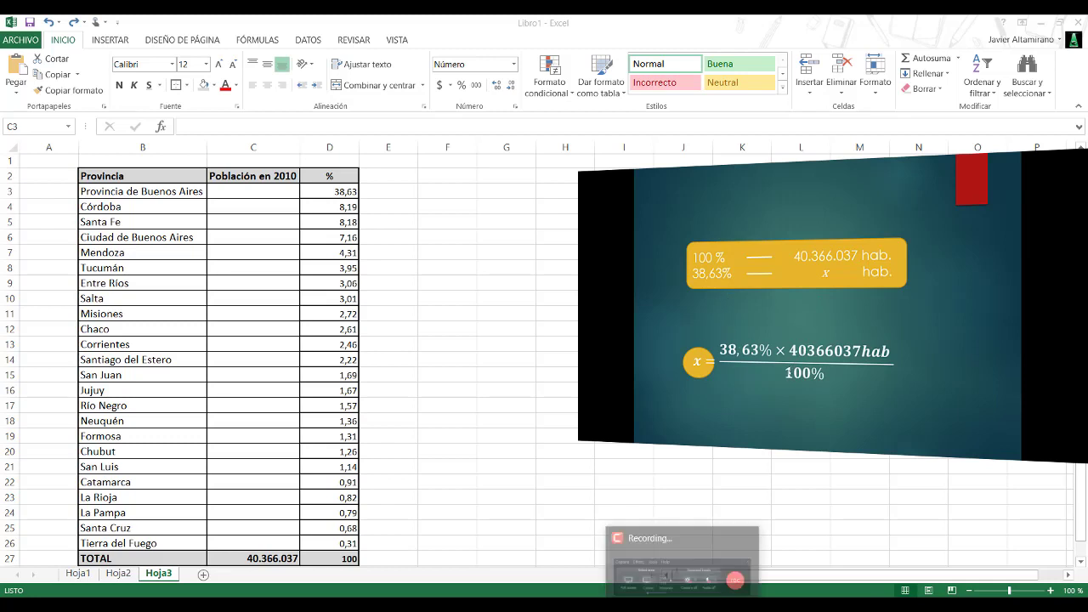
left_click(684, 604)
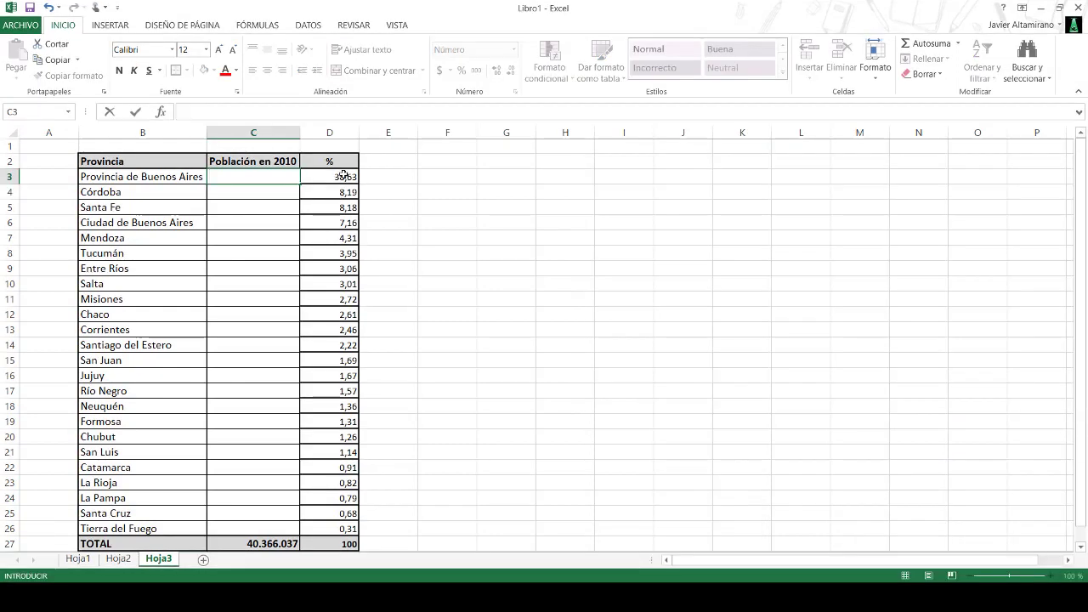
left_click(288, 178)
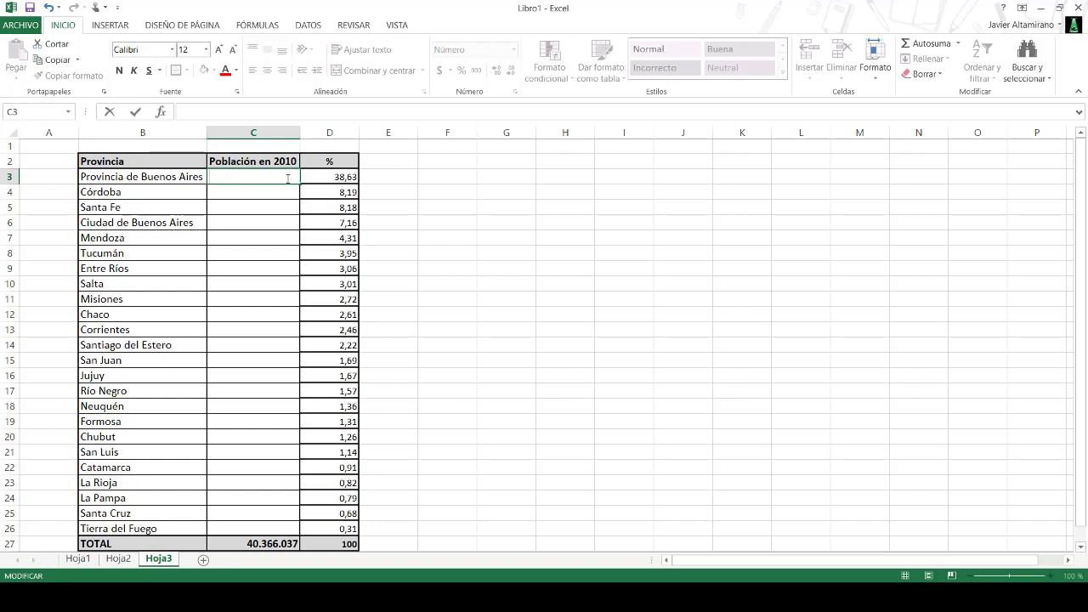
type("=")
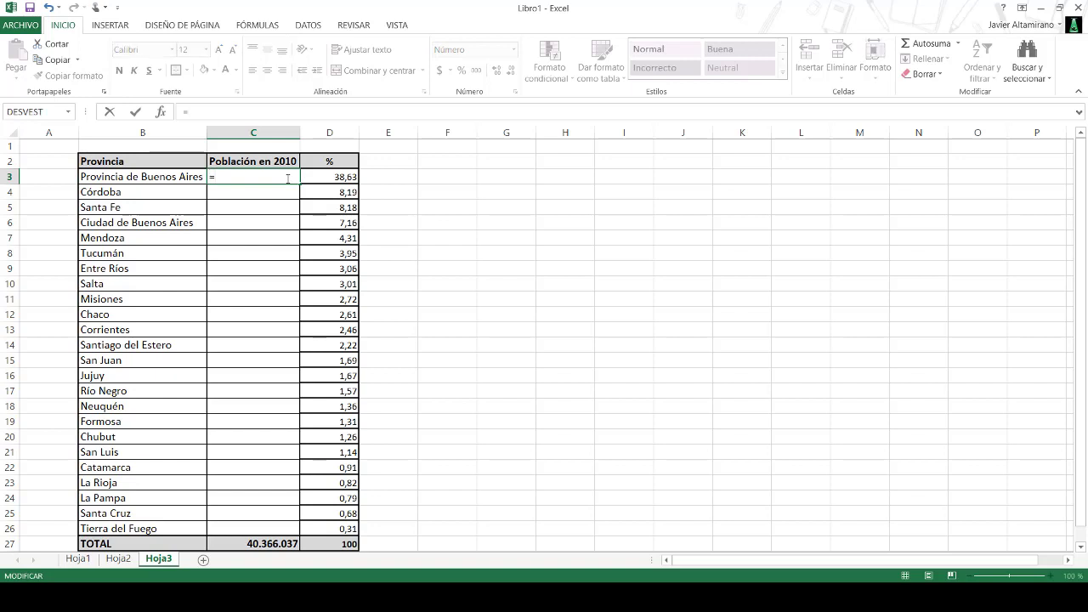
left_click(325, 176)
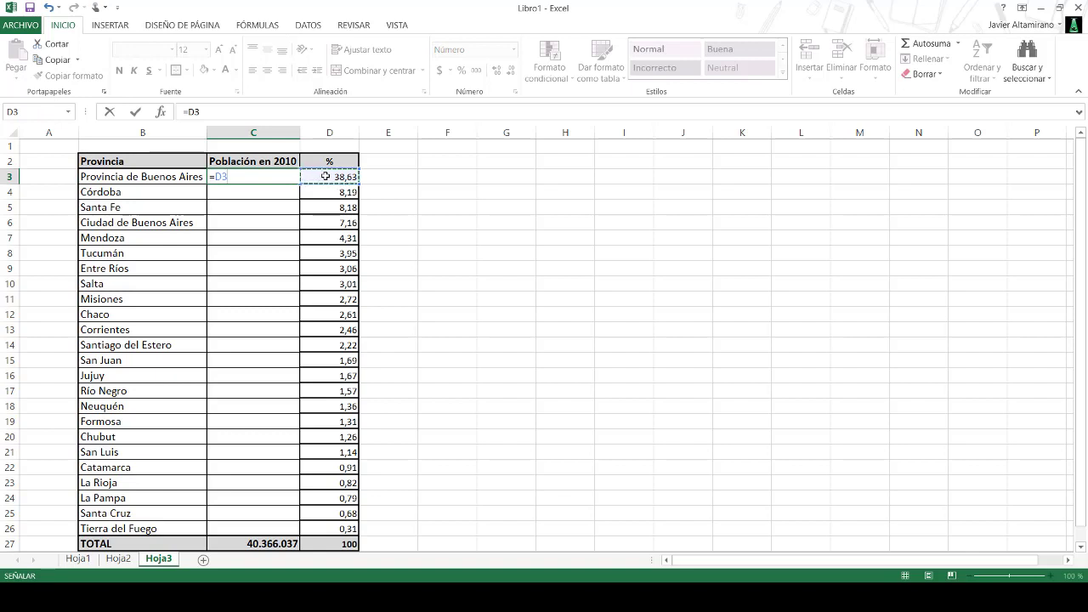
type("*")
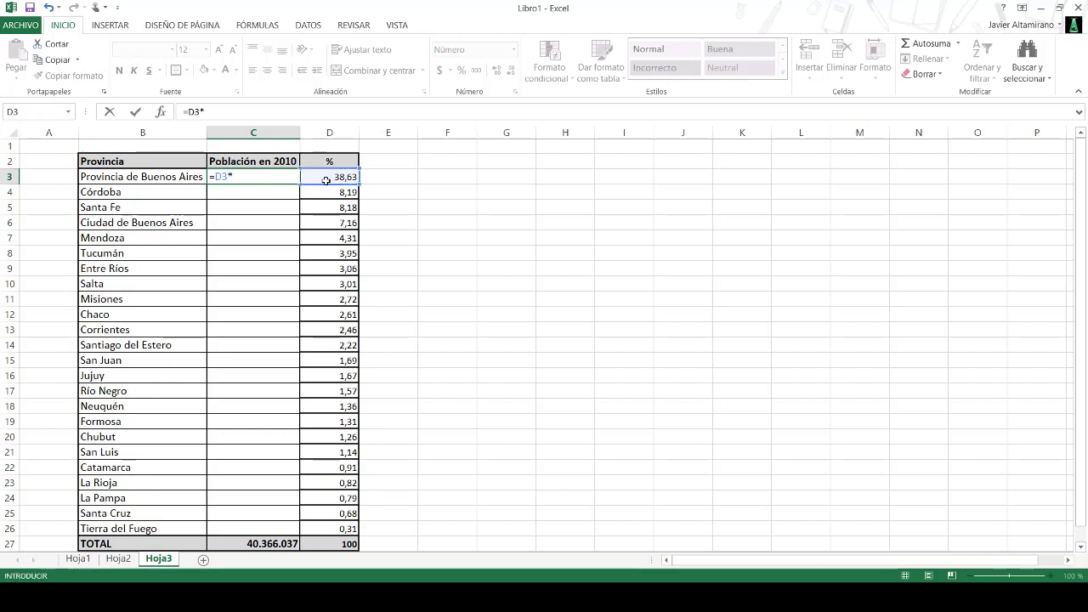
left_click(252, 542)
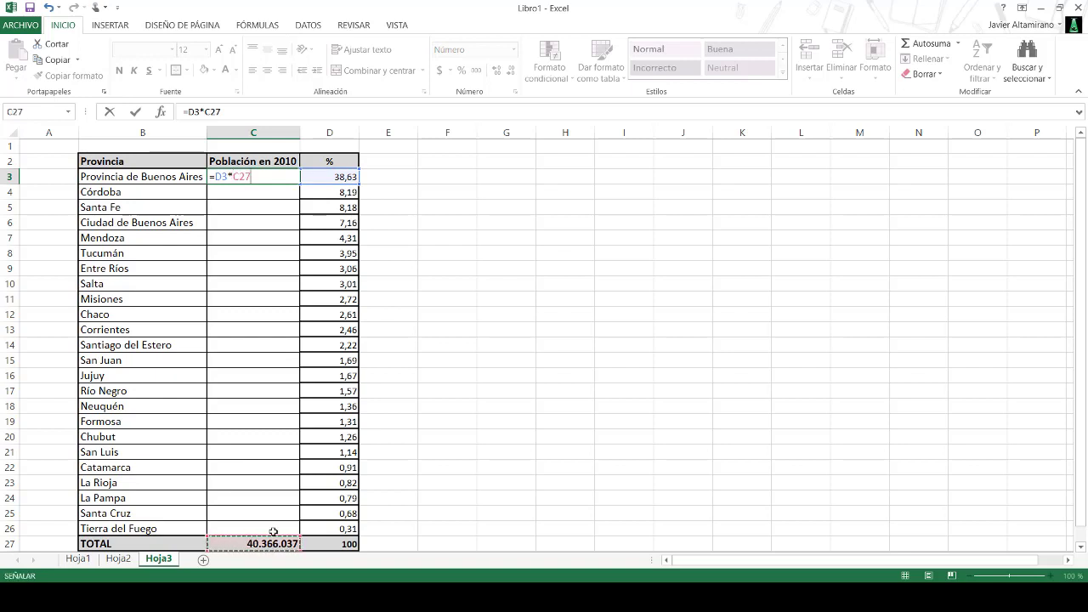
type("/100")
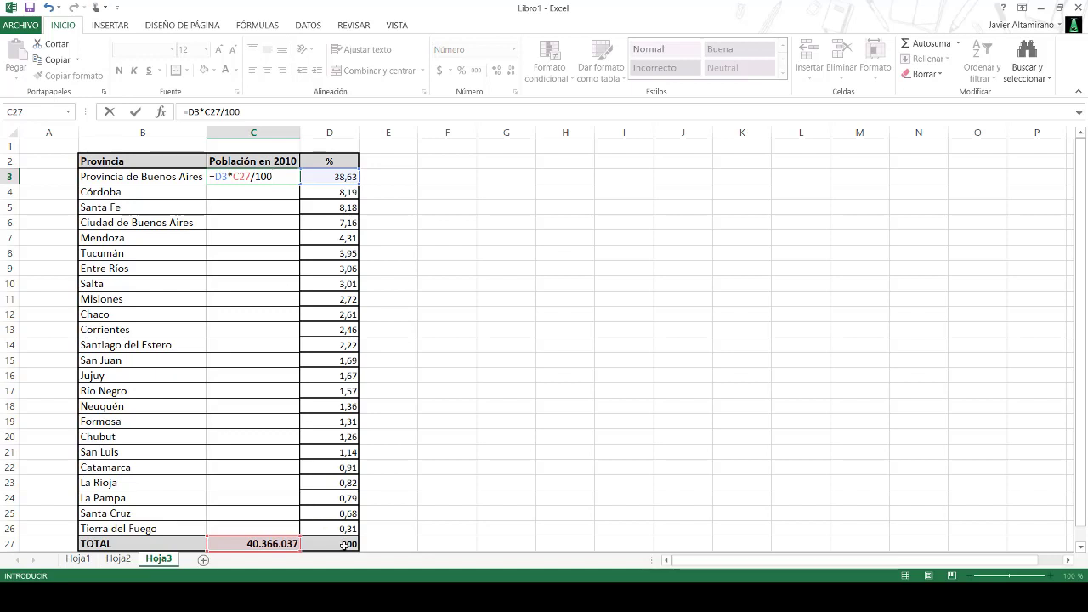
Make the total's reference in the C3 population formula absolute, so it reads =D3*$C$27/100
left_click(234, 177)
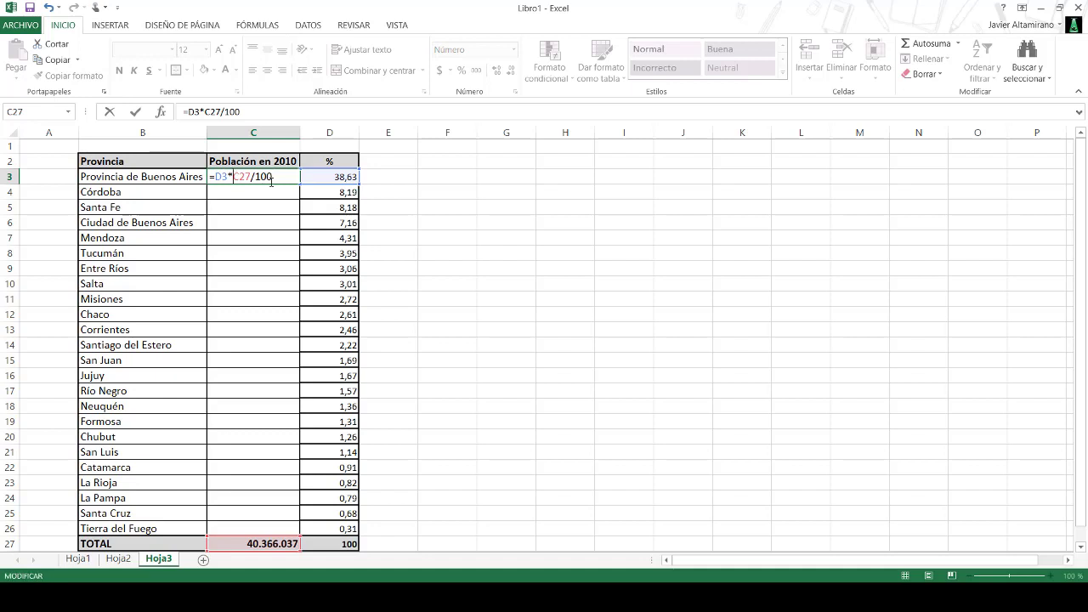
type("$")
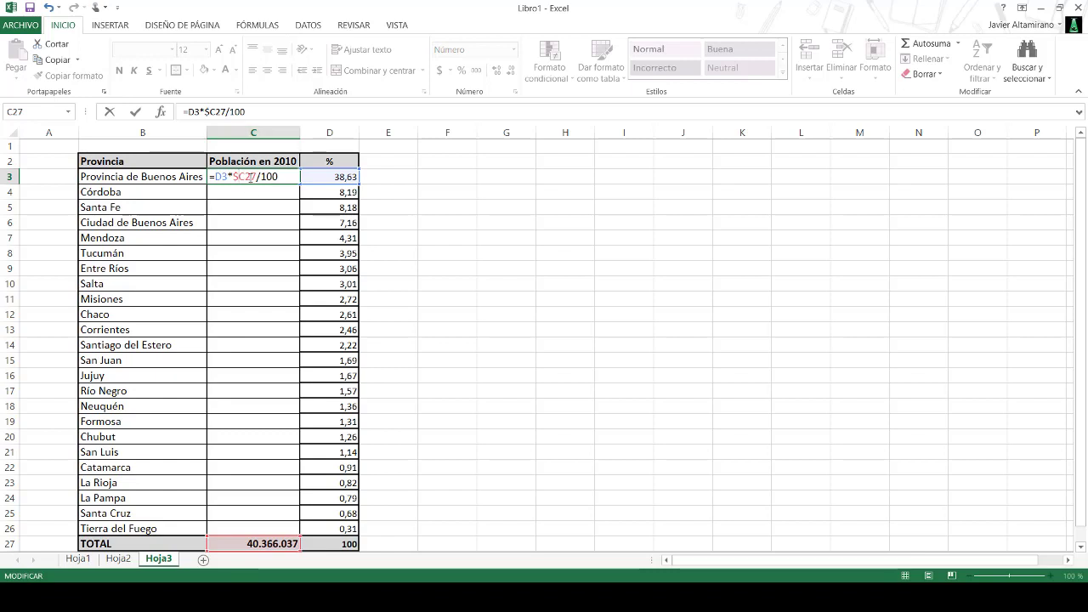
left_click(247, 176)
type("$")
left_click(138, 111)
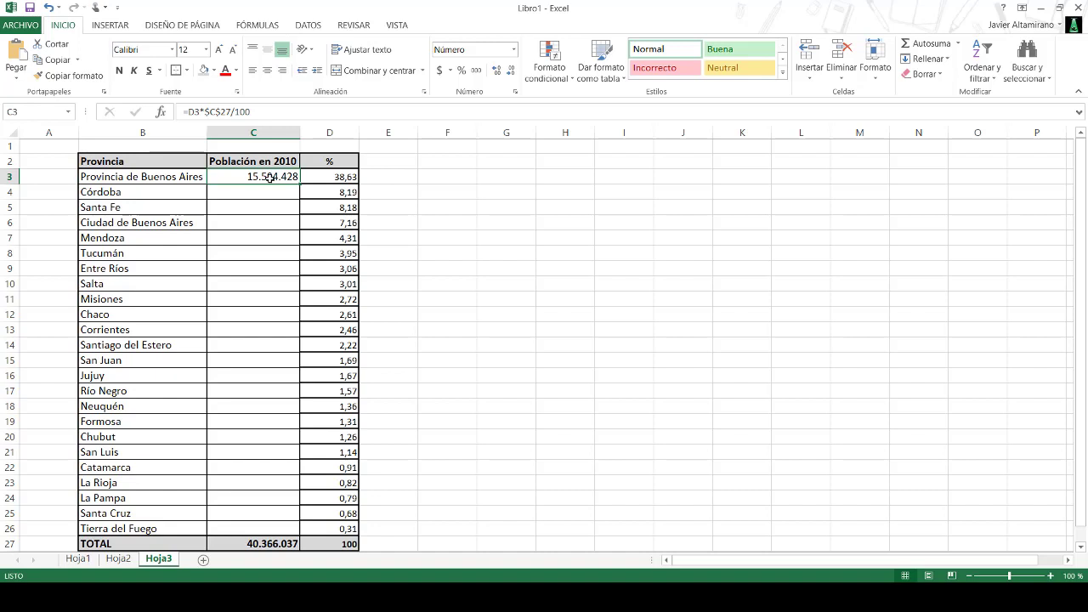
Compare the Provincia de Buenos Aires population with Hoja2 and fill the C3 formula down through C26 on Hoja3
left_click(118, 559)
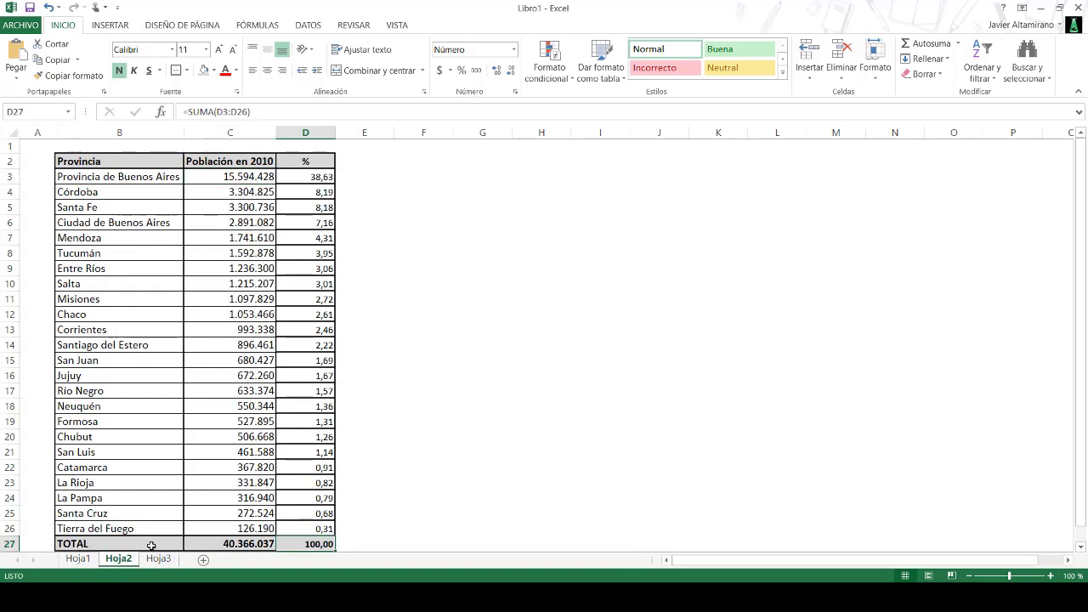
left_click(159, 559)
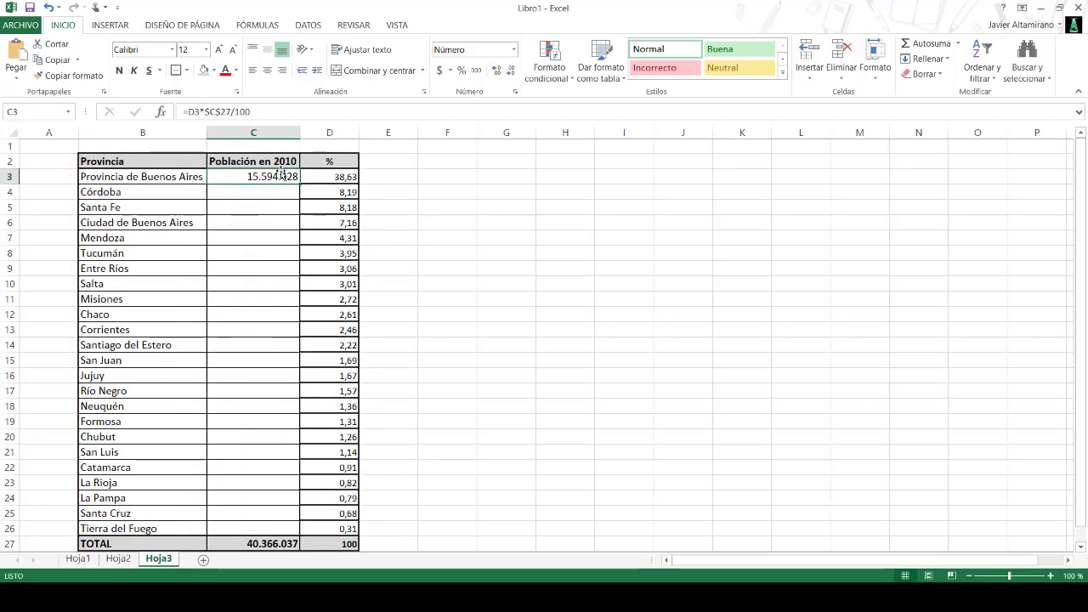
left_click(235, 111)
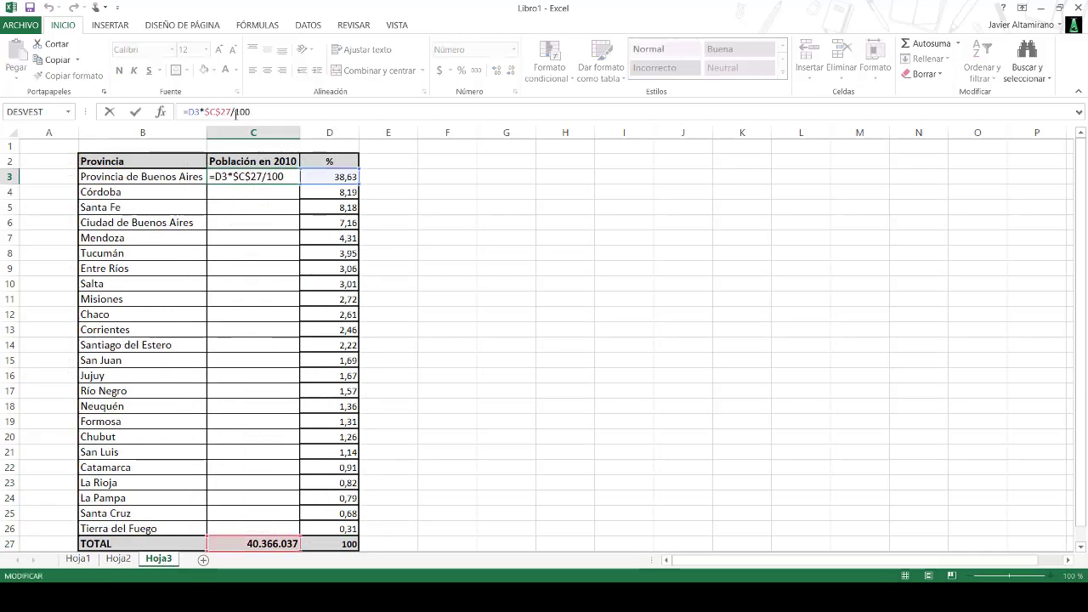
left_click(277, 177)
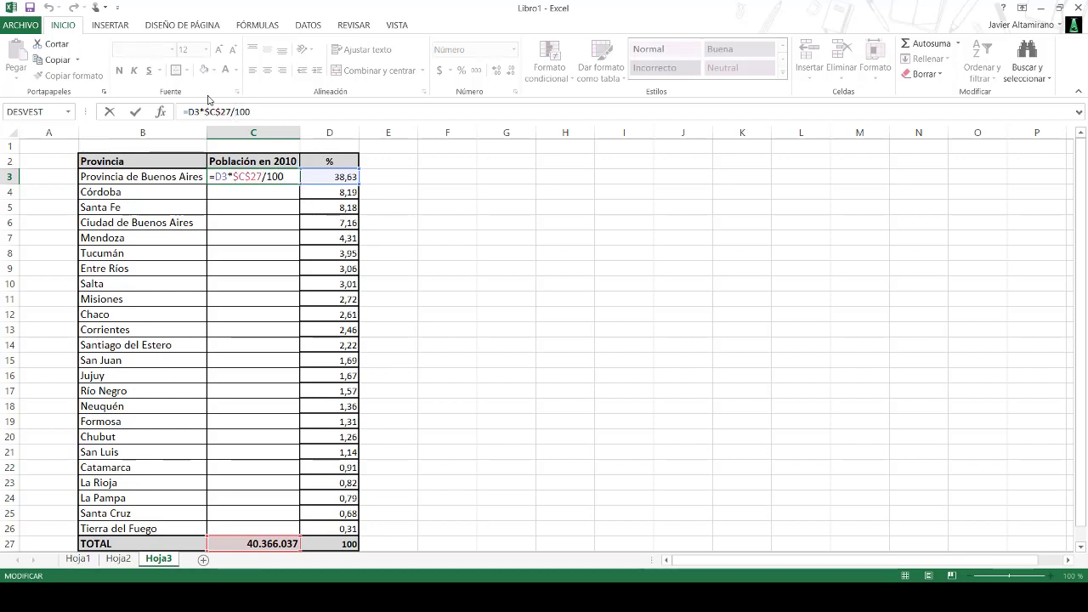
left_click(136, 111)
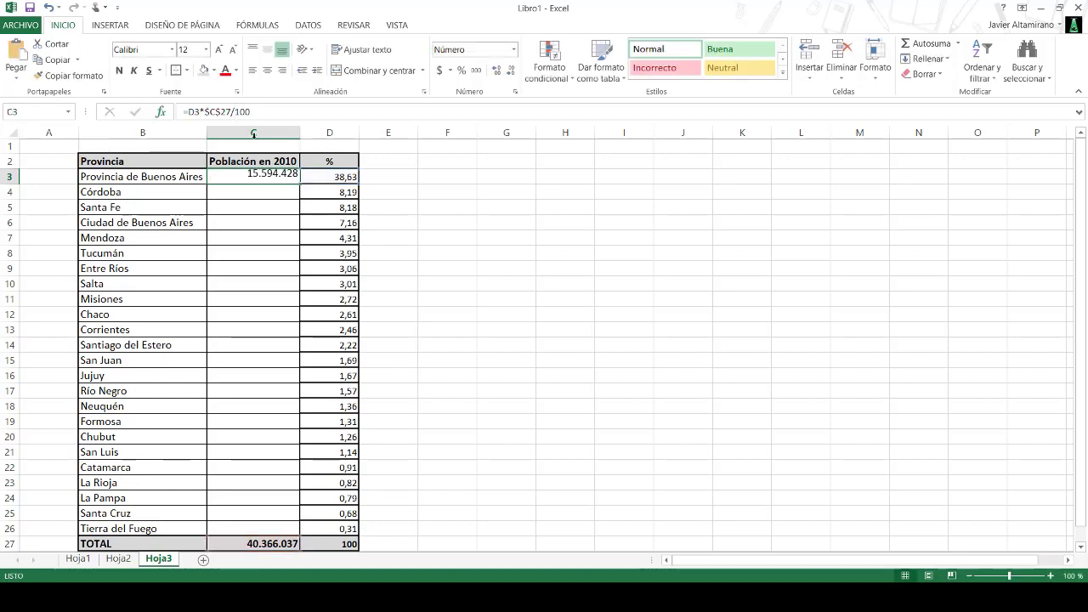
double_click(300, 184)
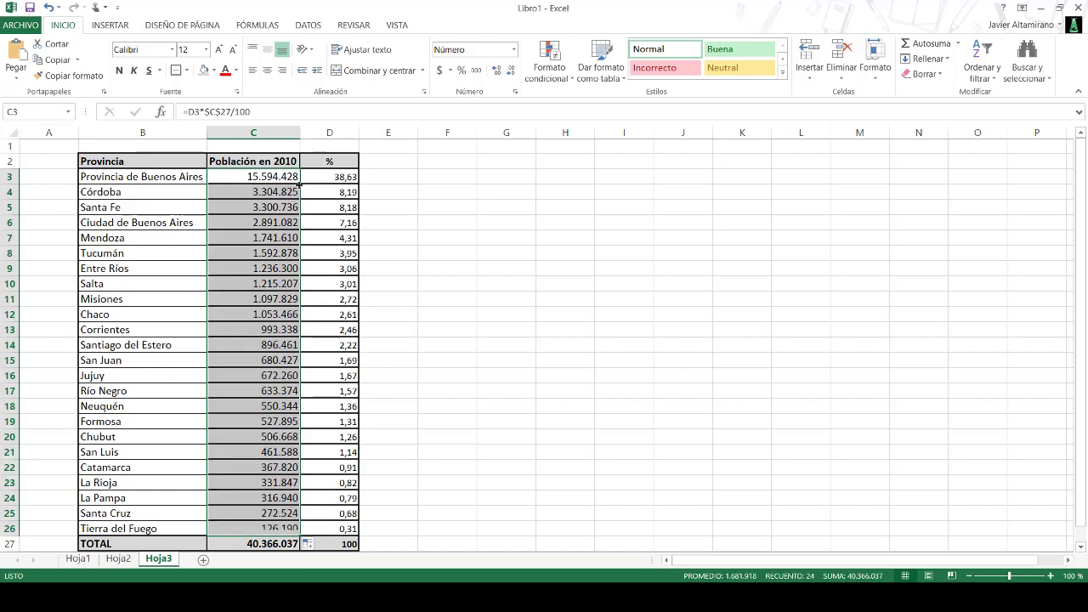
left_click(420, 233)
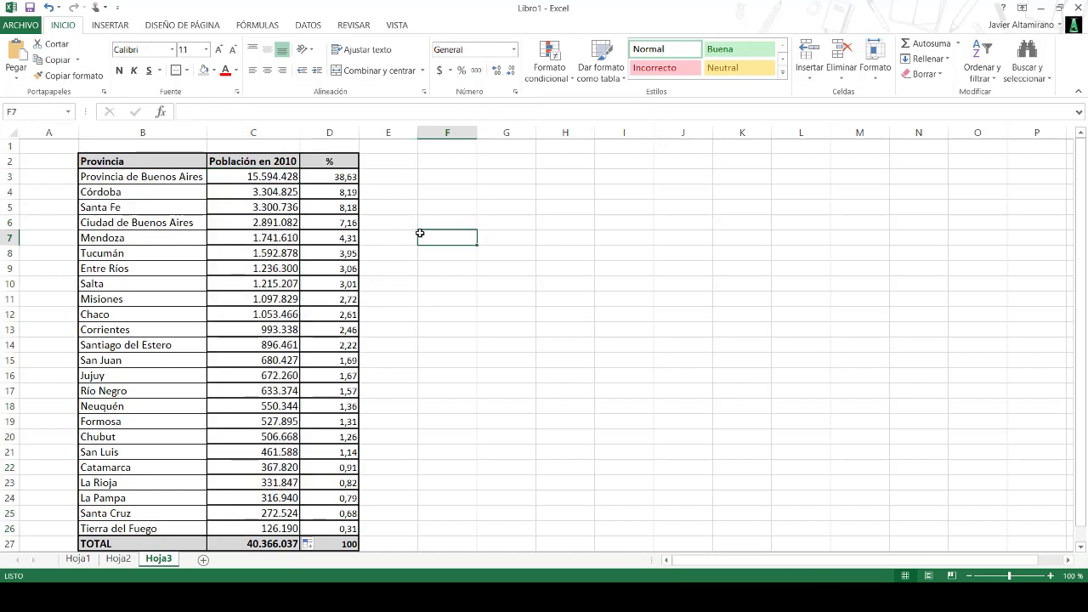